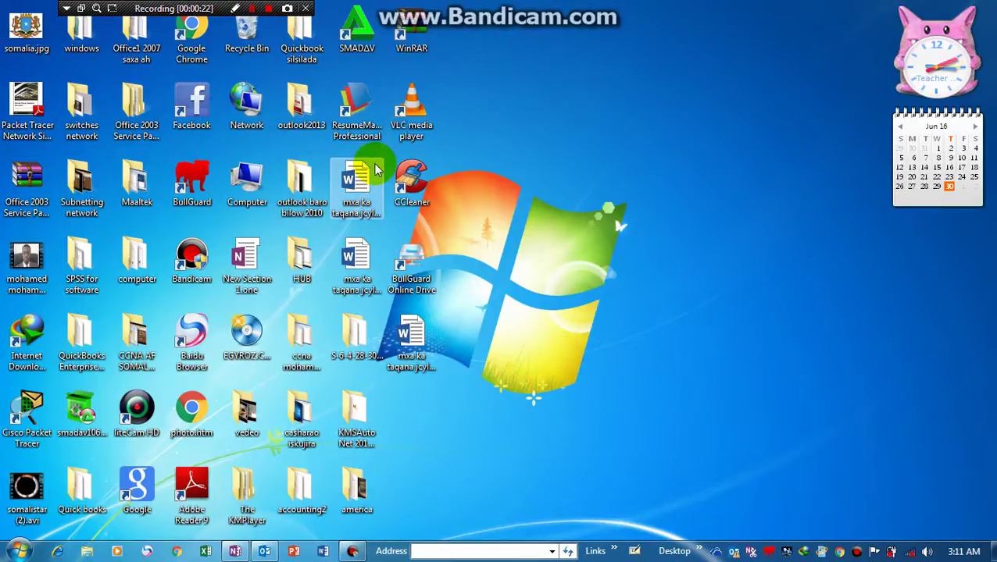
- Restore the already-open OneNote notebook window from the taskbar
left_click(420, 334)
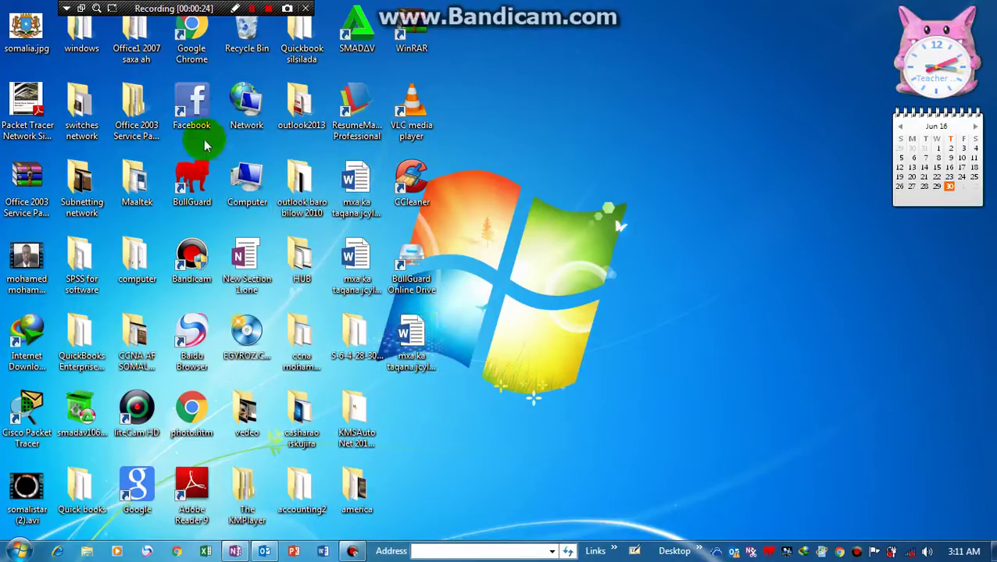
left_click(316, 439)
left_click(240, 551)
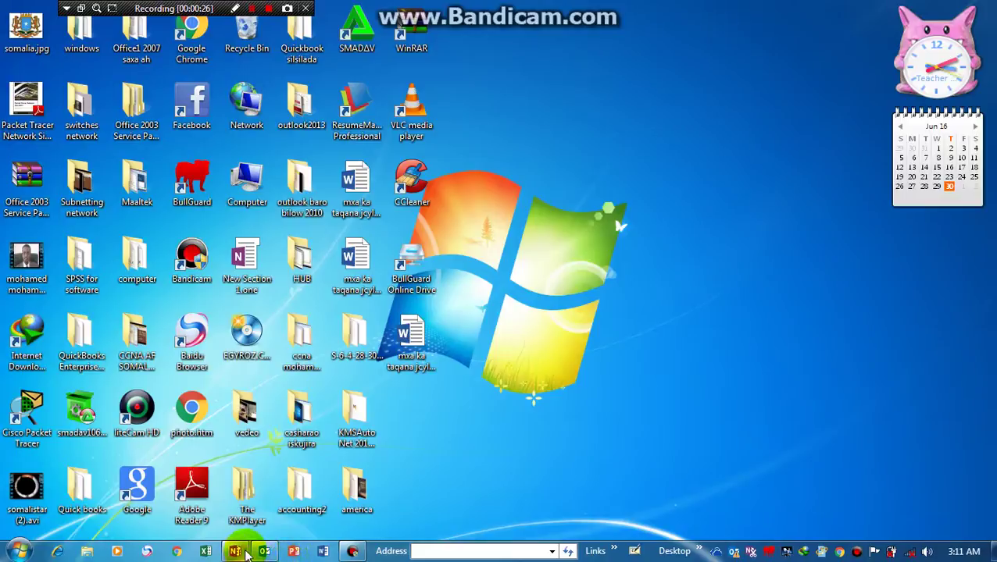
left_click(233, 474)
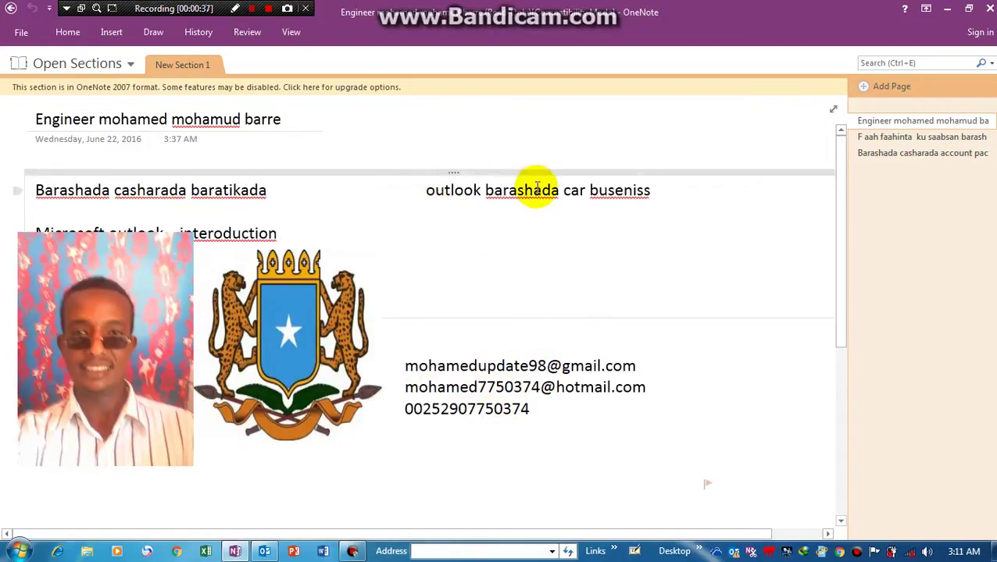
- Select the line 'outlook barashada car buseniss' and minimize the OneNote window
left_click(417, 190)
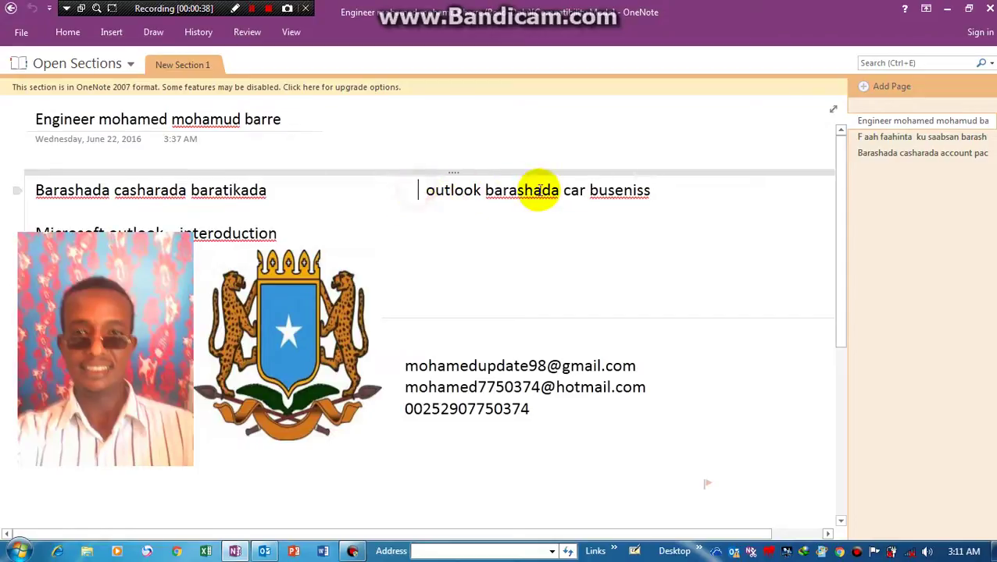
left_click(543, 190, "shift")
left_click(649, 193, "shift")
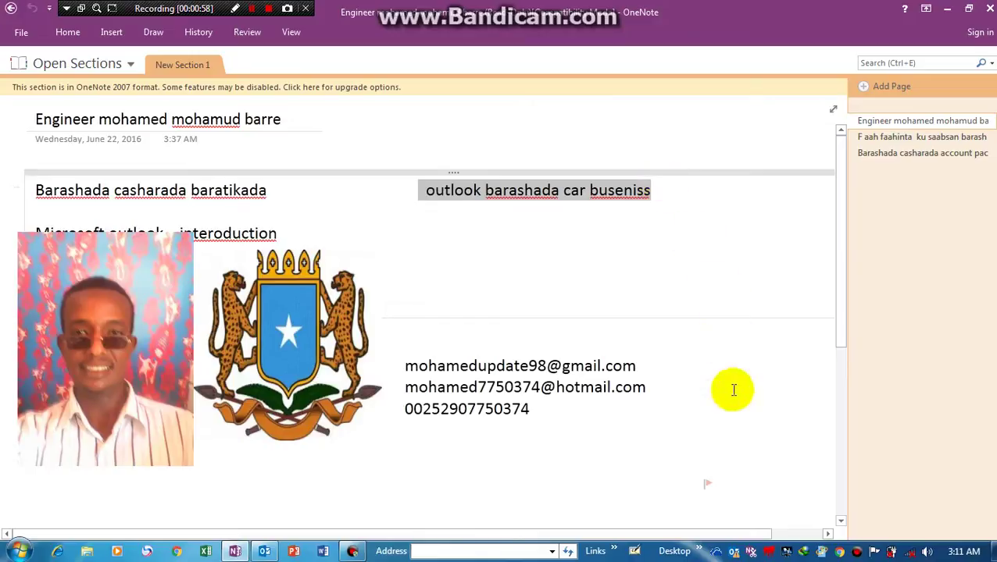
left_click(947, 8)
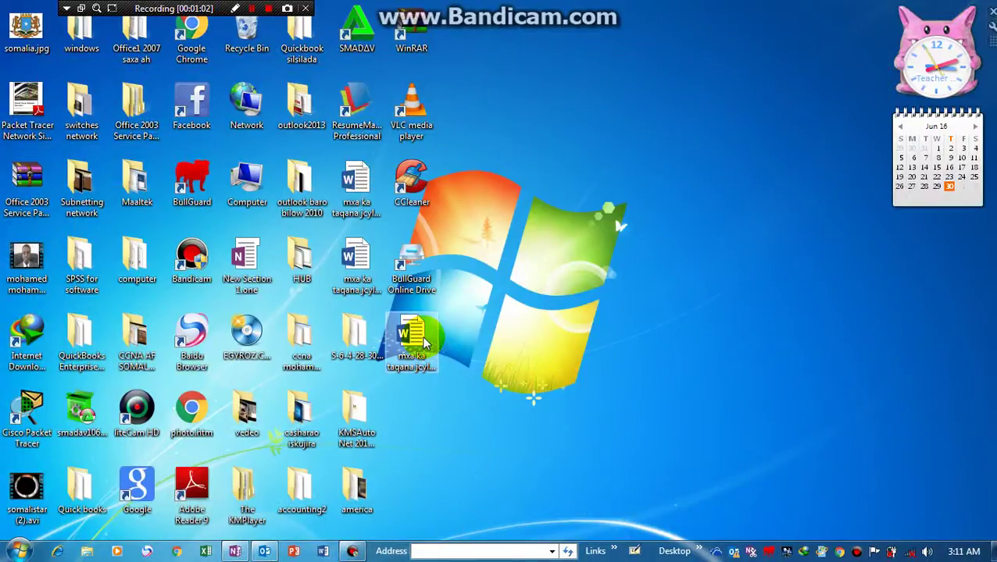
- Browse Start > All Programs, then bring the Outlook Inbox window to the front
left_click(17, 552)
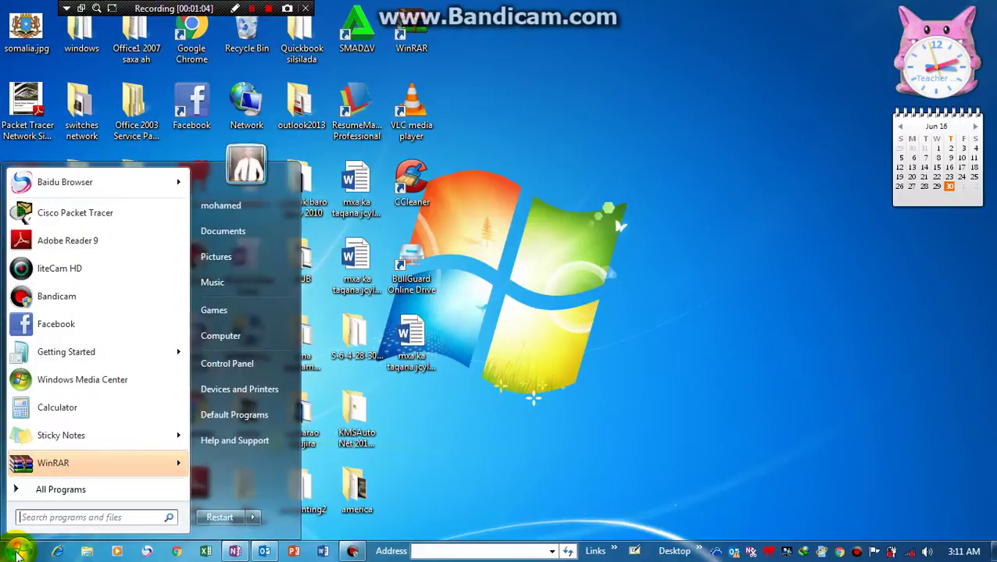
left_click(40, 489)
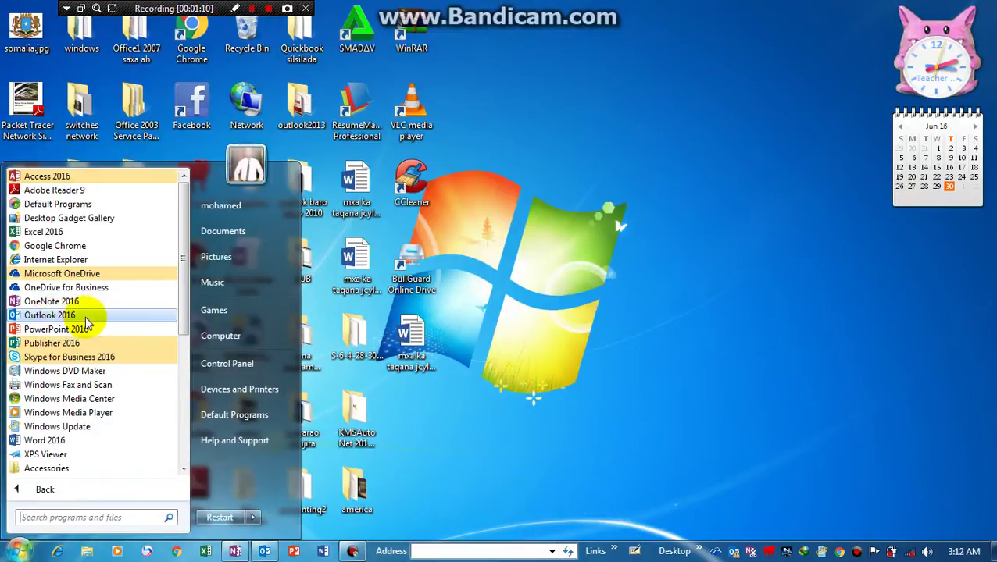
left_click(396, 418)
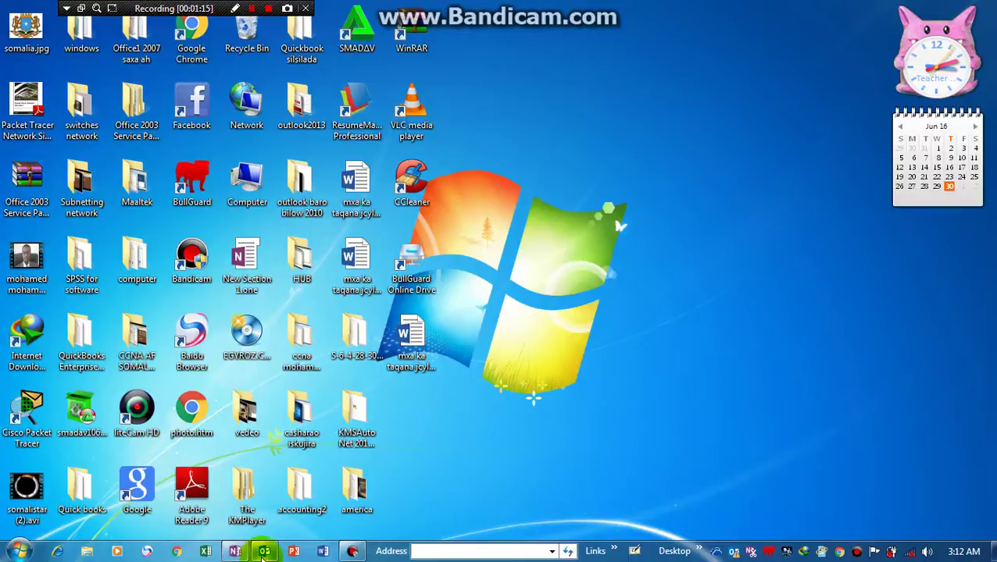
mouse_move(262, 553)
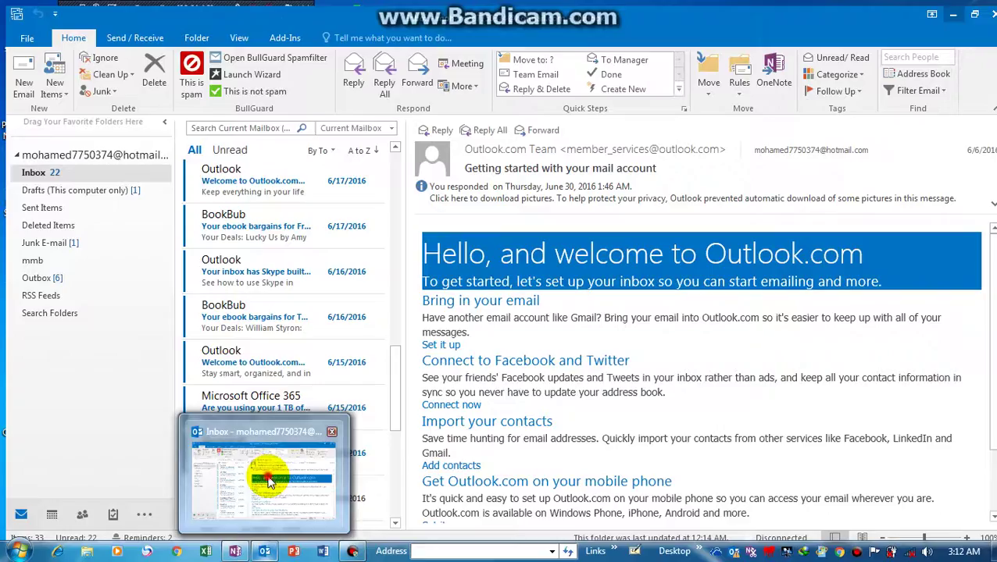
left_click(267, 477)
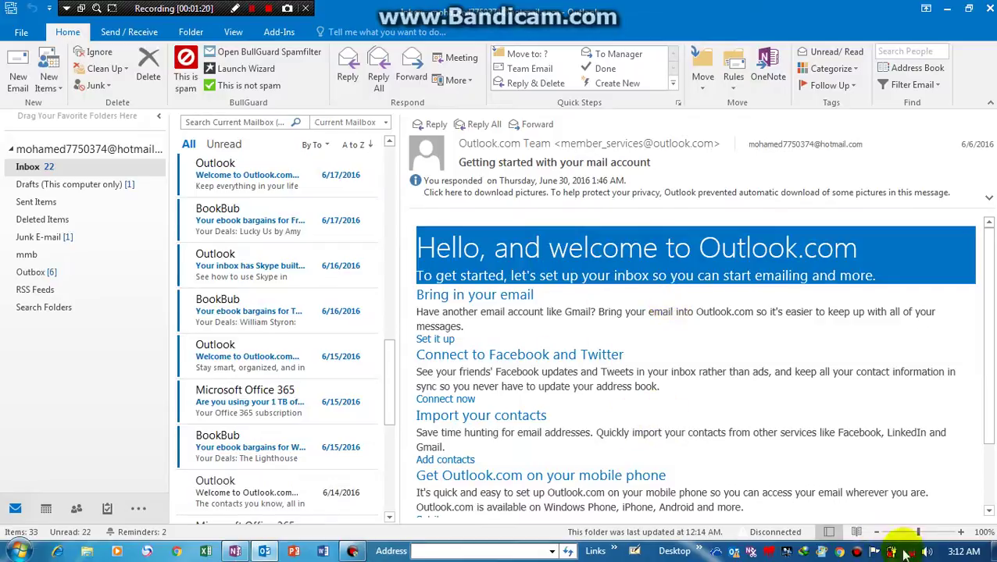
- Page through the inbox and preview the 'Registration confirmation for Office 365 Home' message
mouse_move(911, 556)
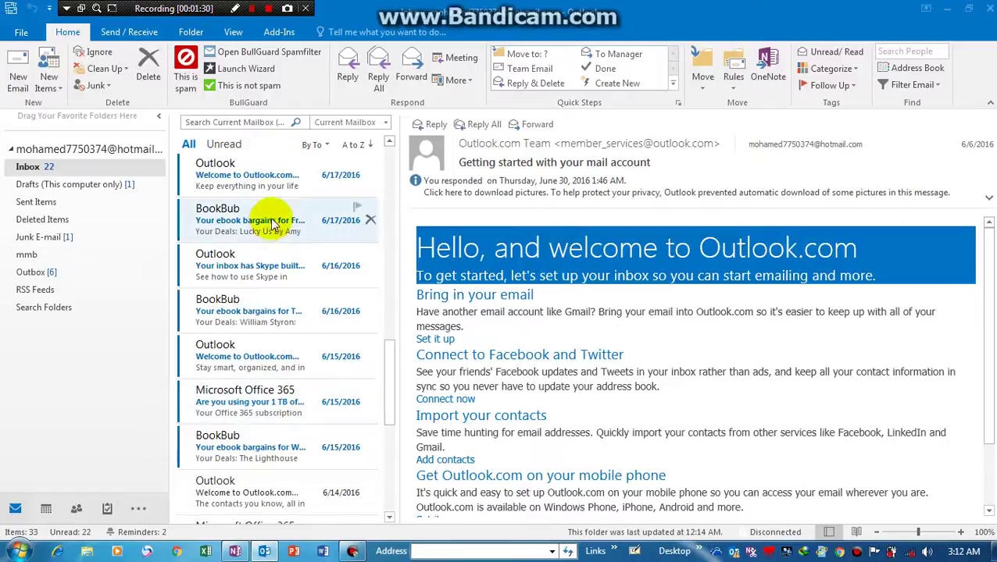
left_click(391, 175)
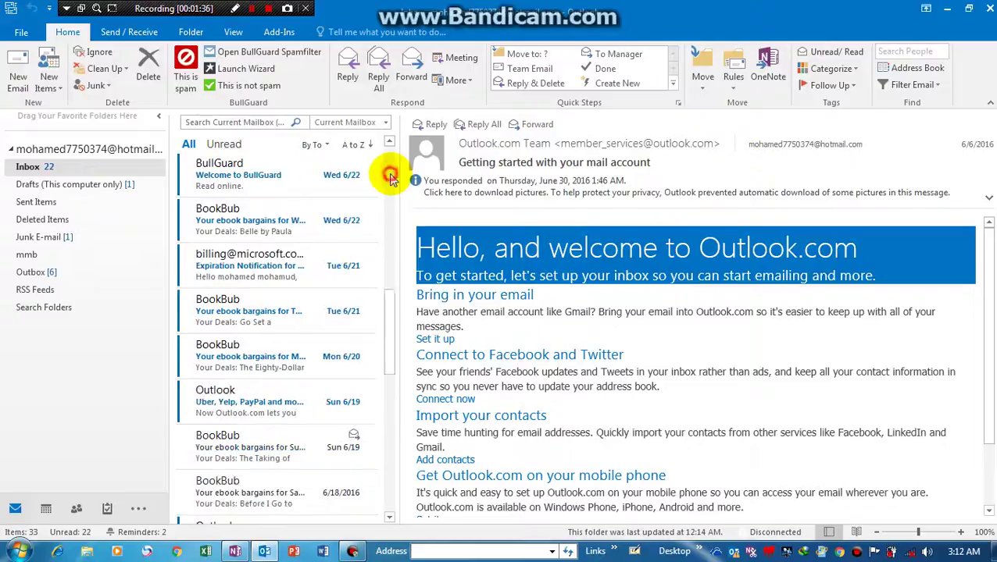
left_click(391, 175)
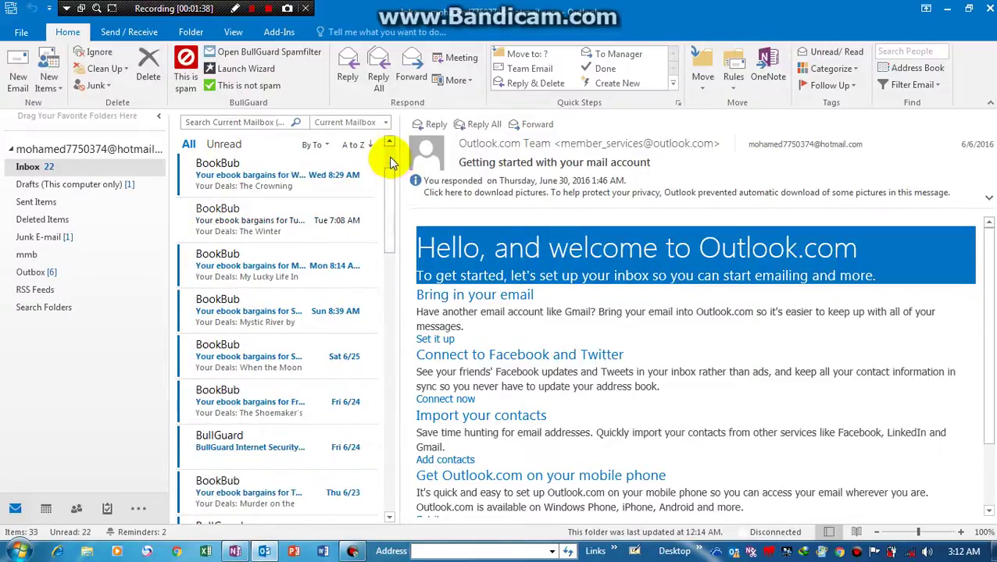
left_click(389, 261)
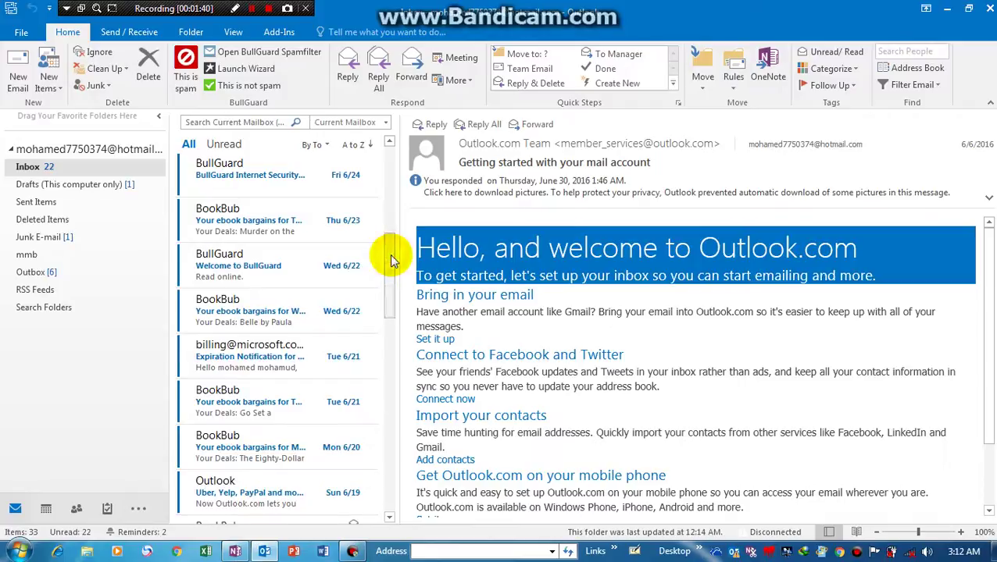
left_click(389, 359)
left_click(389, 414)
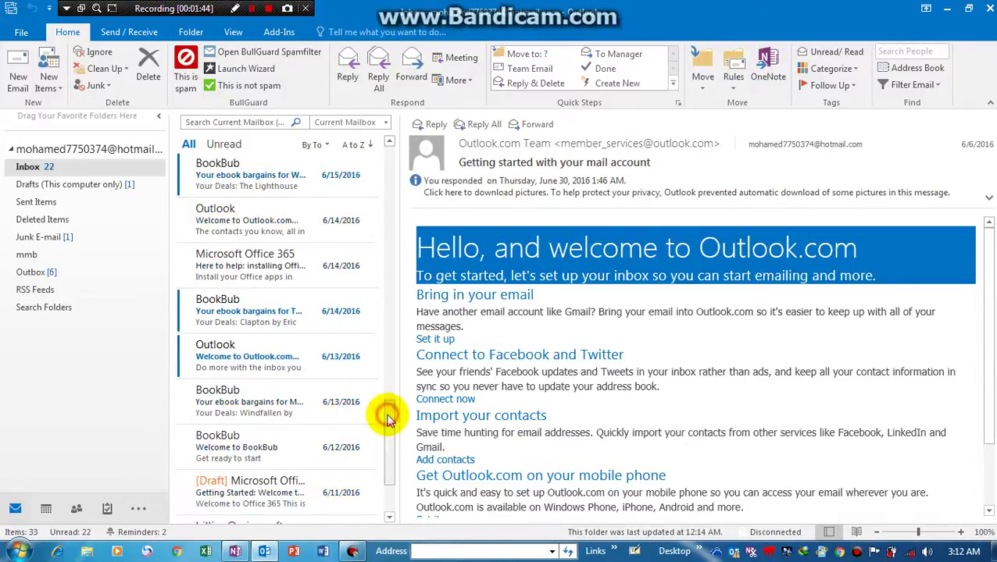
left_click(391, 500)
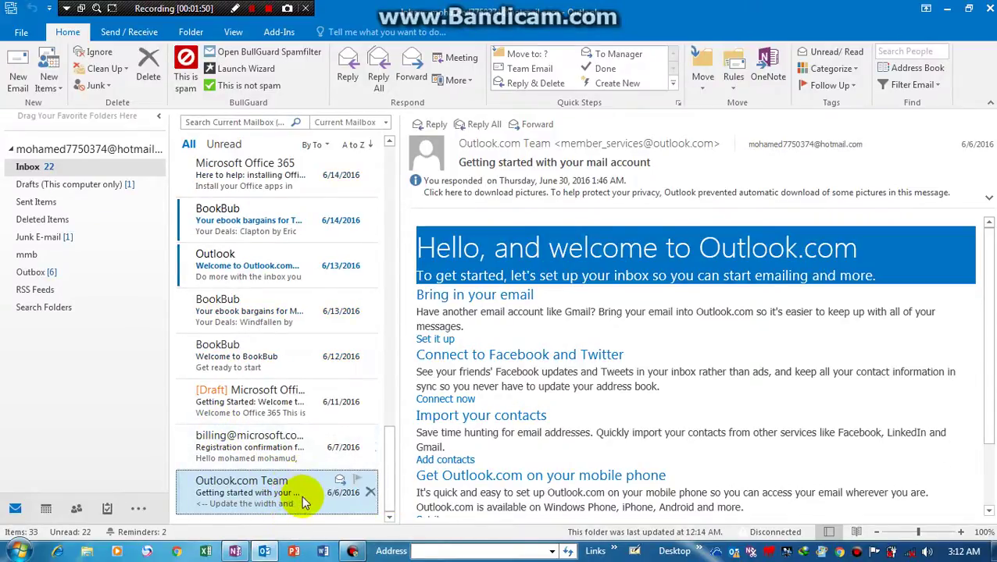
left_click(255, 441)
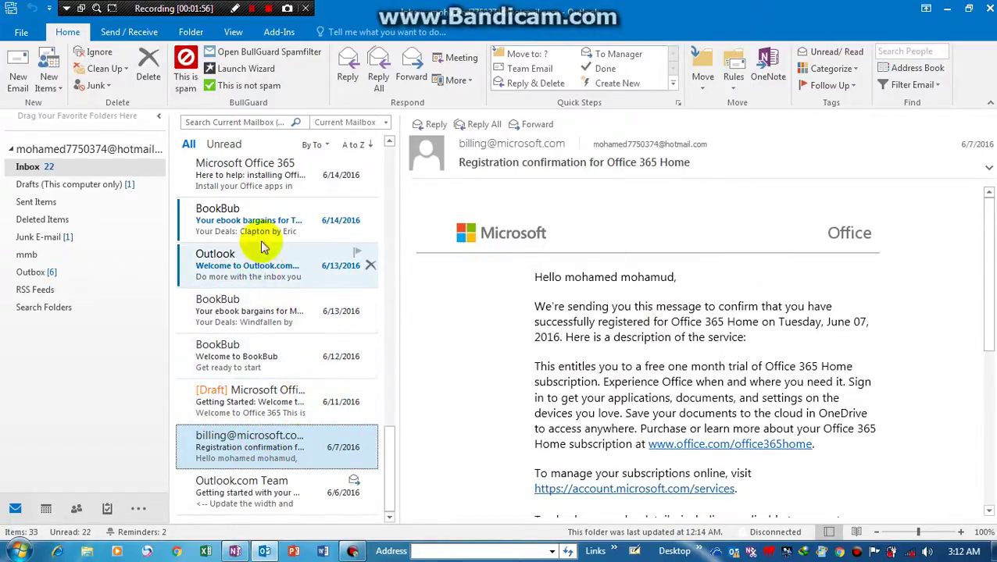
- Open the BookBub bargains and Outlook.com sign-in request messages in their own windows, then close them
double_click(265, 217)
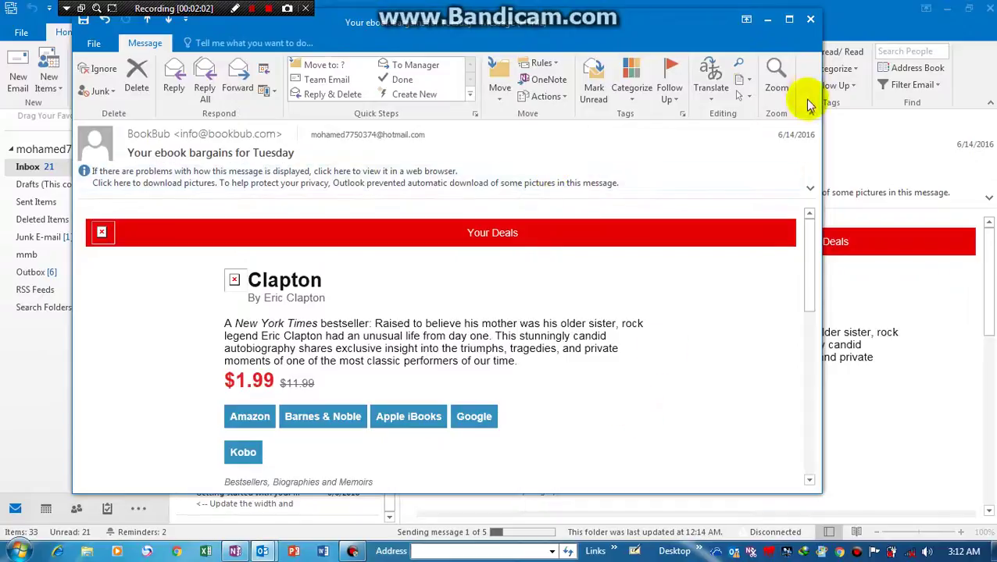
left_click(810, 21)
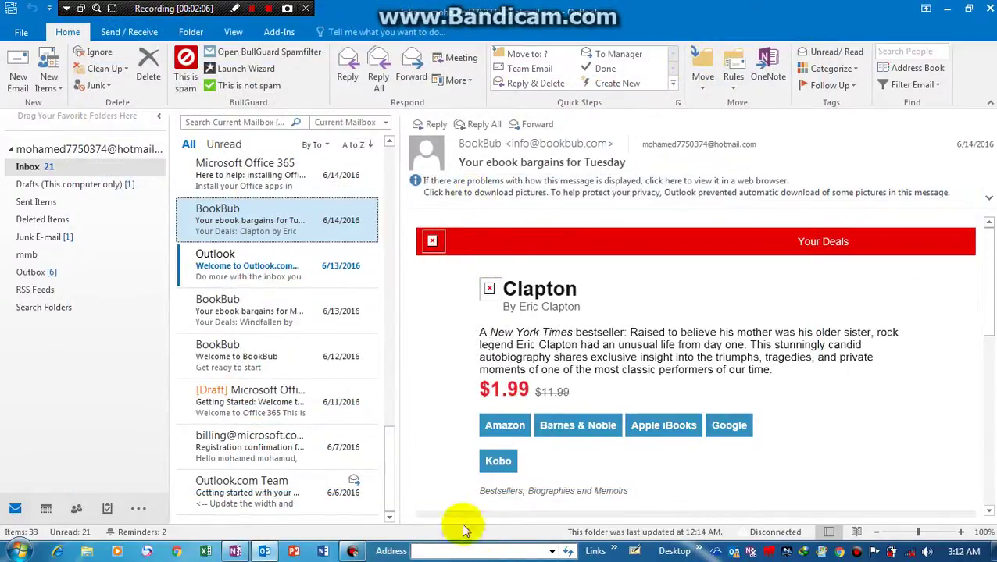
left_click(388, 163)
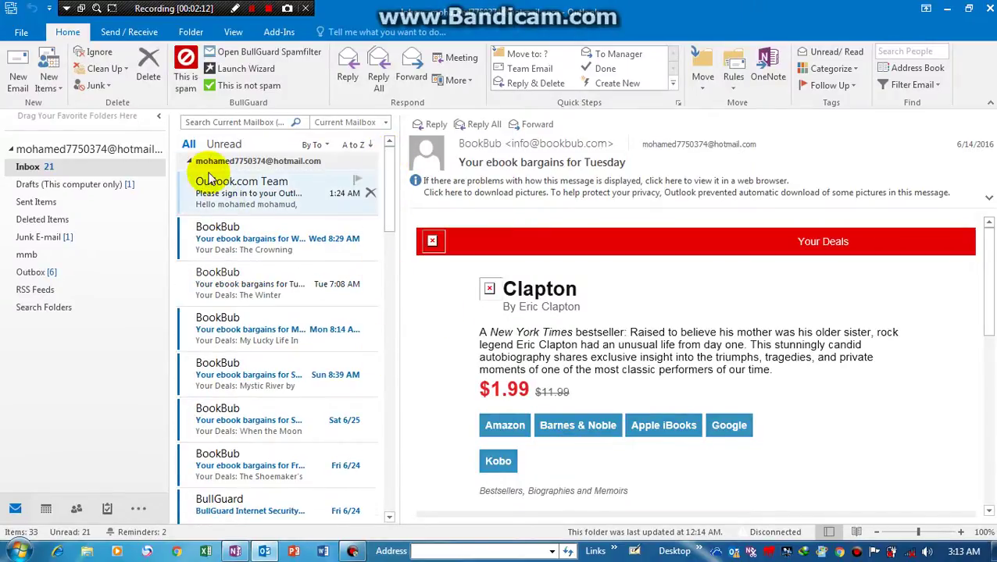
left_click(244, 192)
double_click(244, 192)
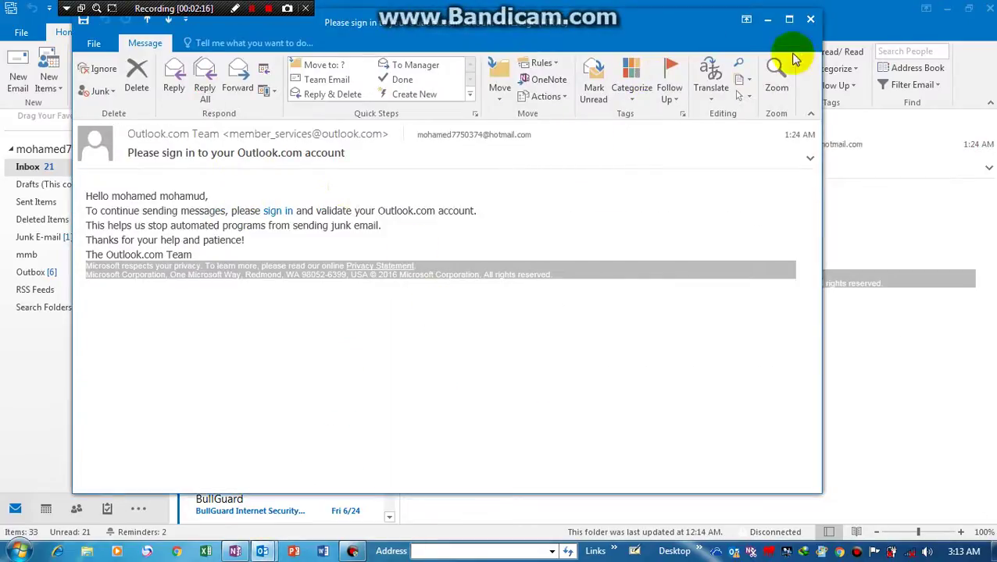
left_click(809, 22)
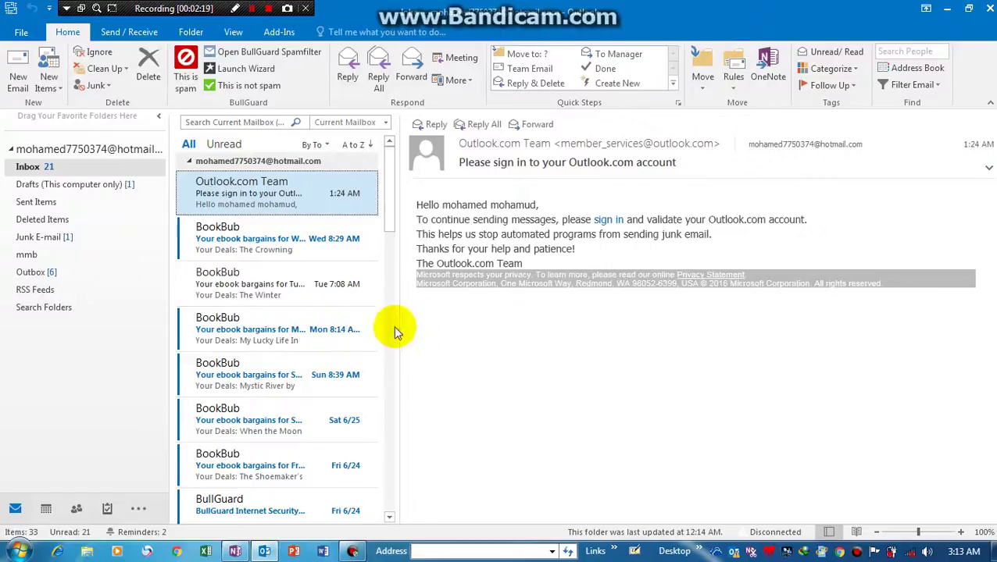
- Open and close the 'Getting started with your mail account' message, then check its sender and recipient
scroll(389, 328, "down", 5)
left_click_drag(389, 328, 389, 506)
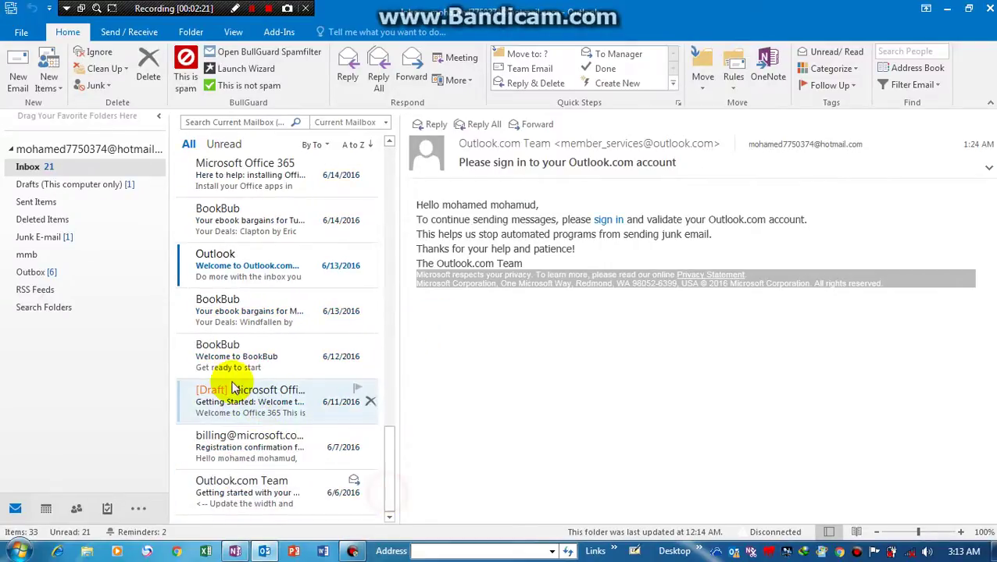
double_click(226, 502)
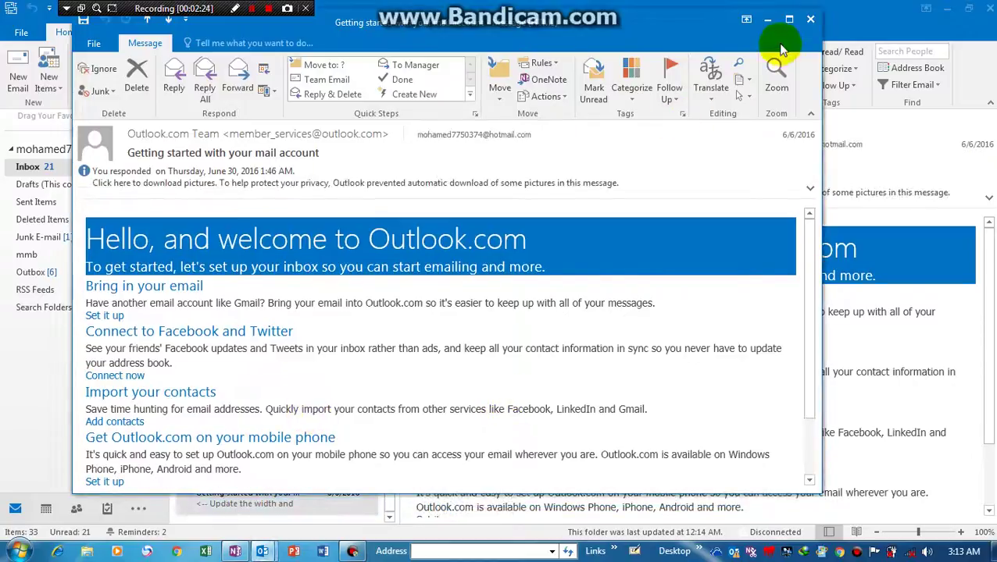
left_click(809, 22)
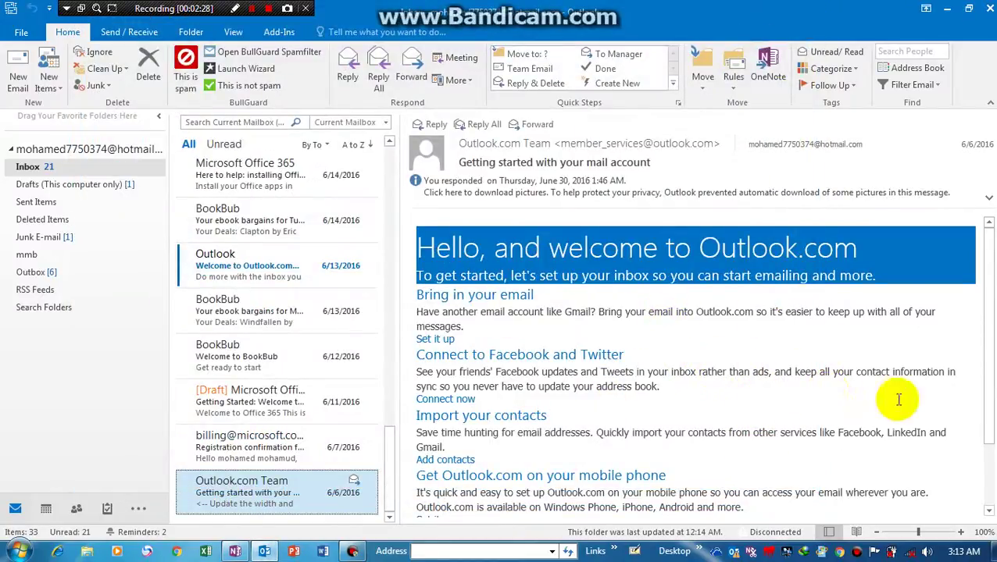
left_click(783, 250)
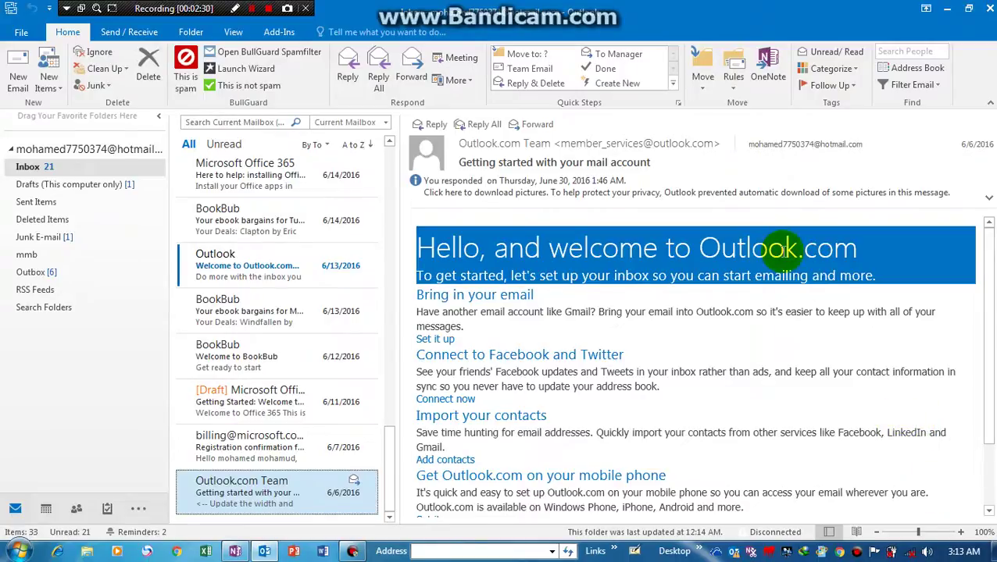
mouse_move(435, 157)
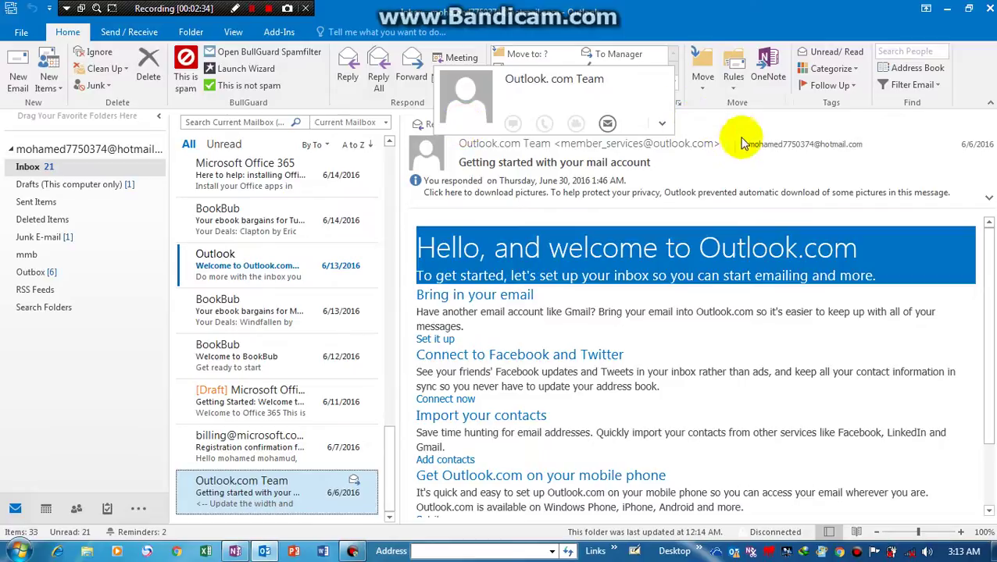
mouse_move(780, 150)
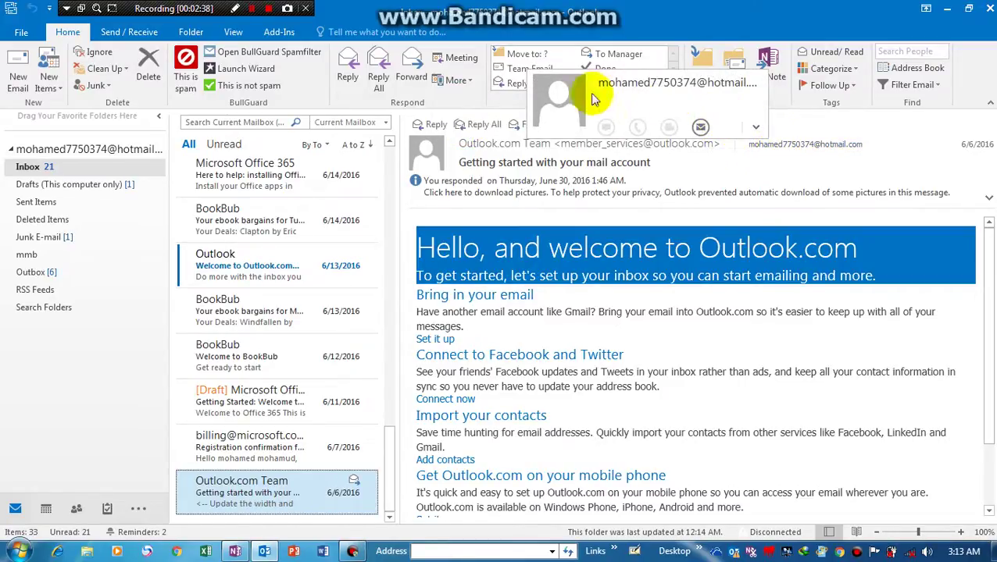
- Start a new message to the mailbox owner, then close it without saving a draft
left_click(695, 128)
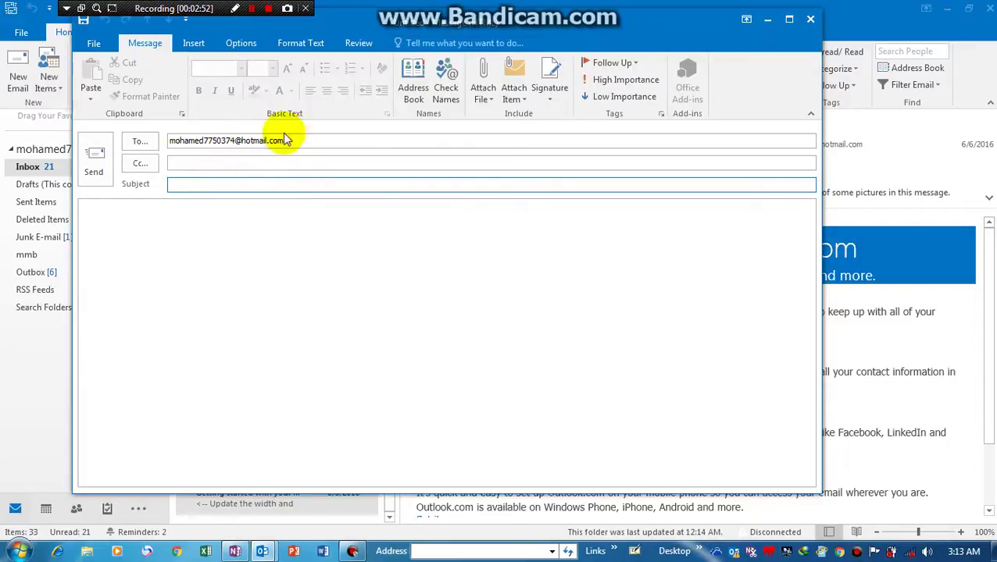
left_click(810, 19)
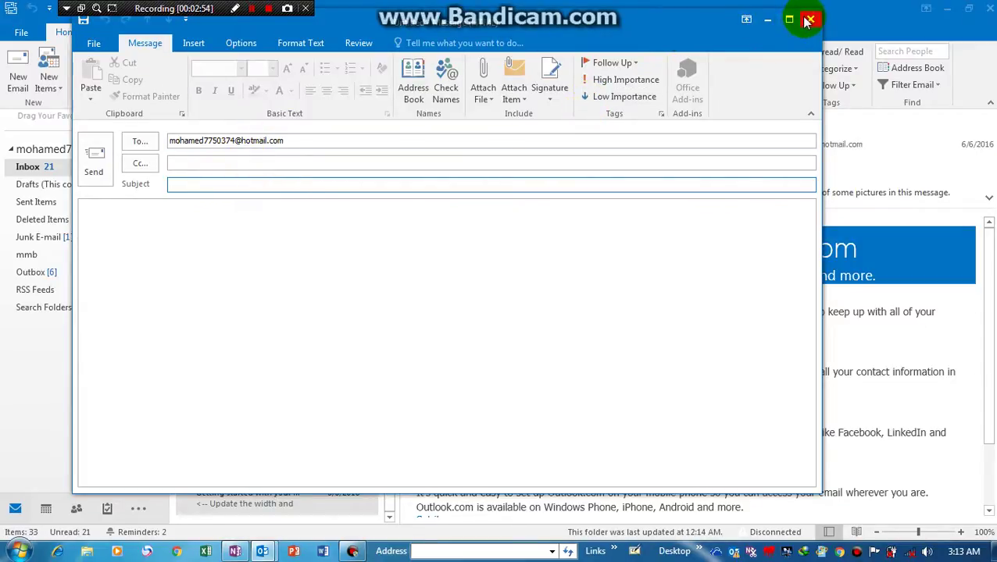
left_click(508, 318)
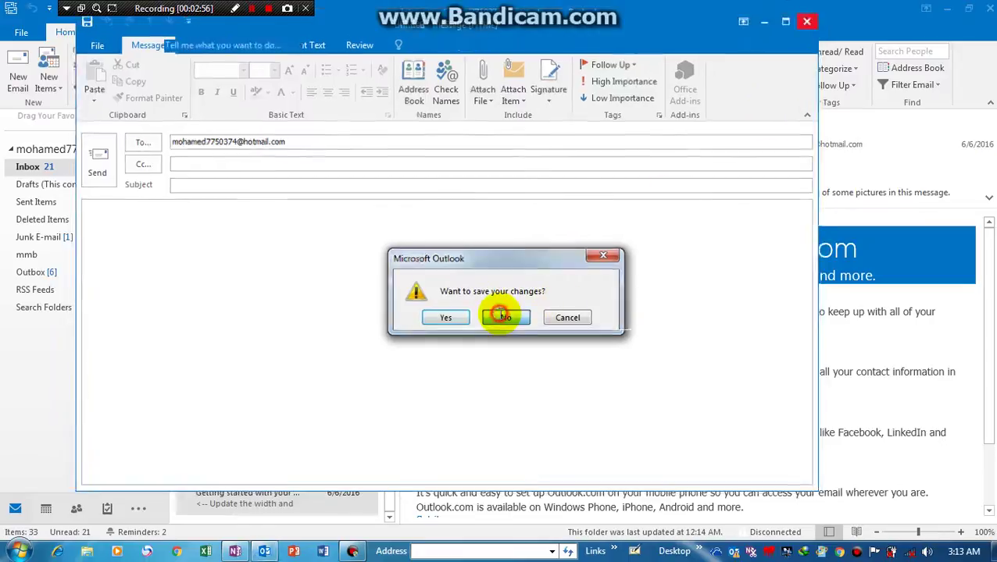
- Email the suggested Gmail contact with subject 'waxaan karaba in aad isoo dhiibto printer' and a one-line body
left_click(17, 74)
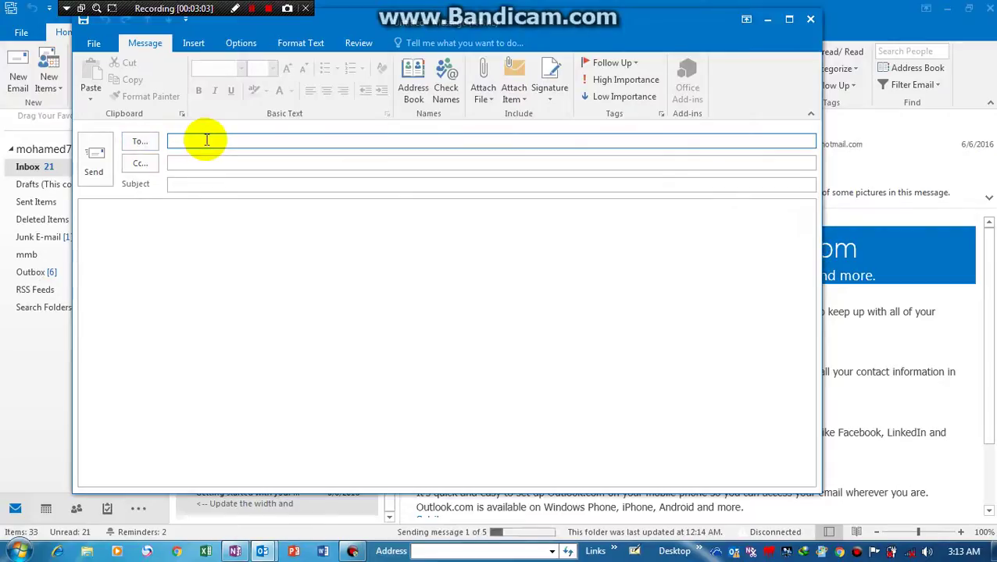
type("m")
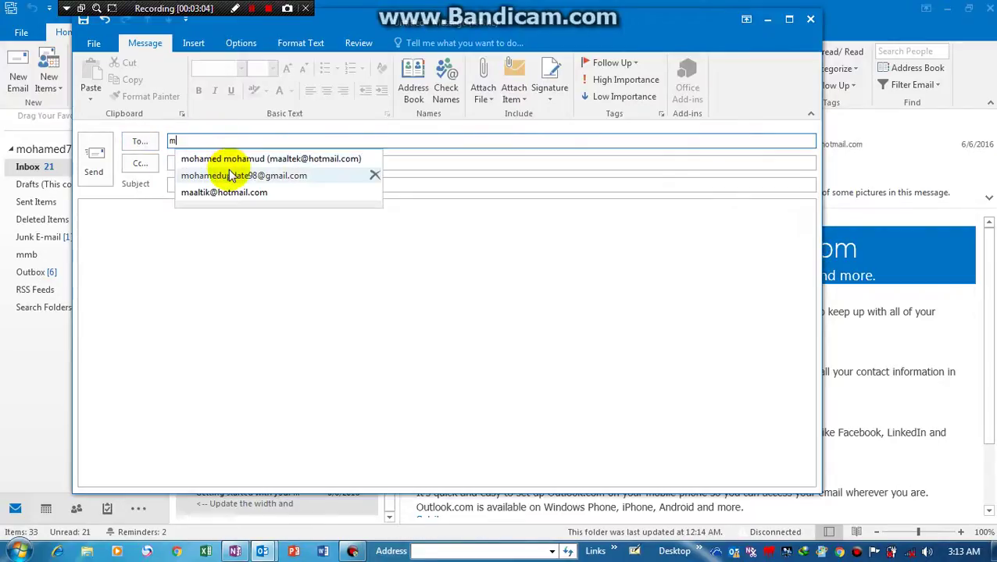
left_click(228, 175)
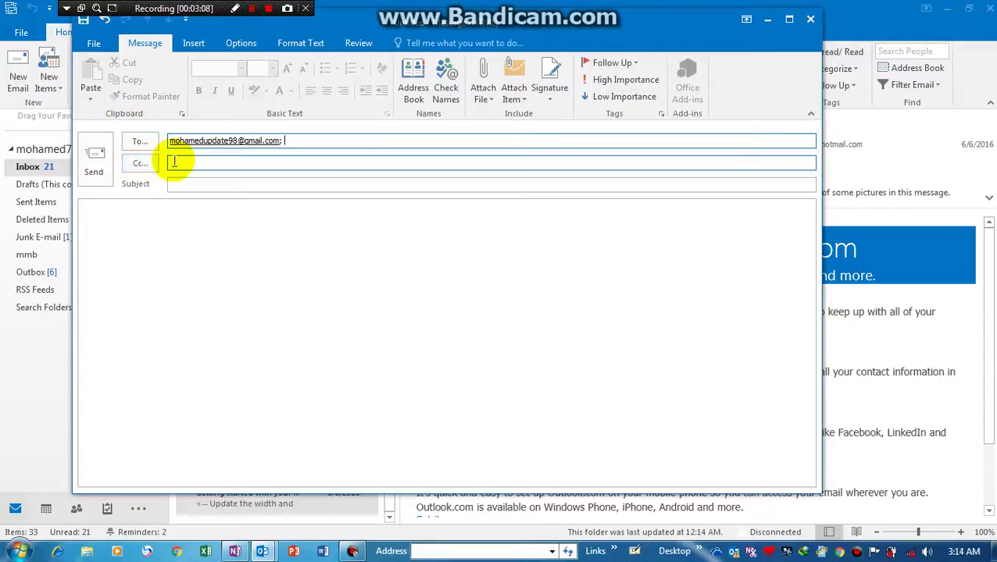
left_click(173, 188)
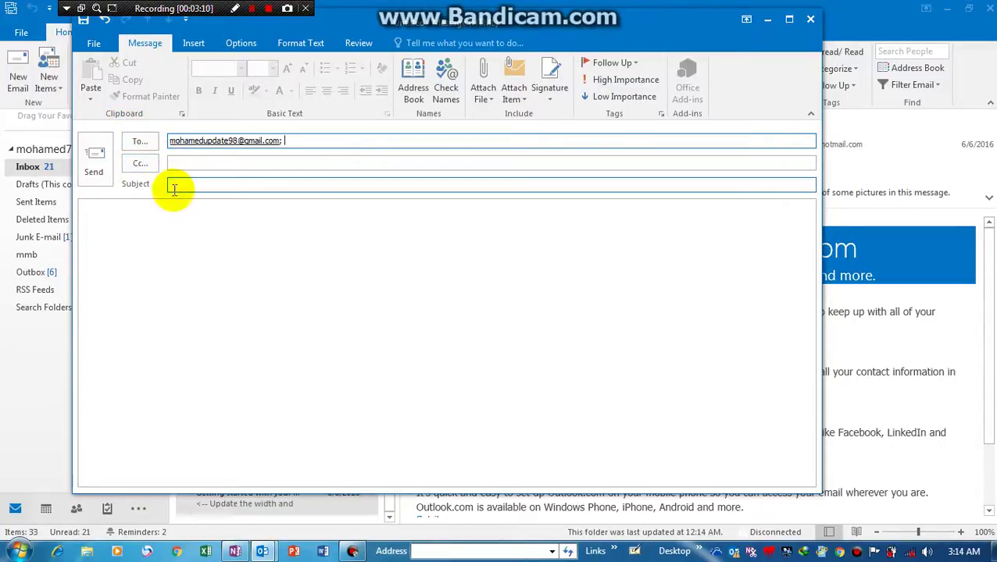
type("w")
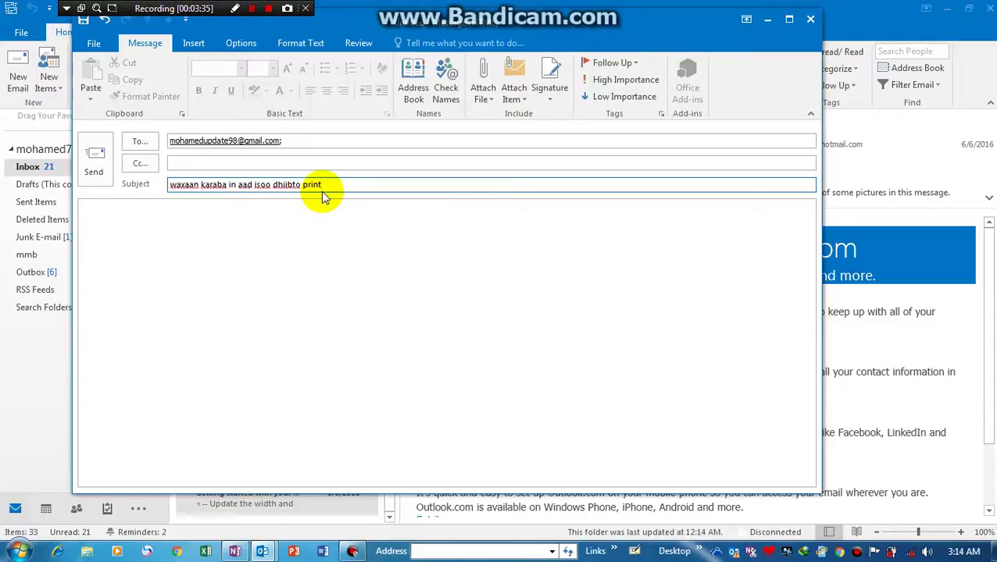
type("er")
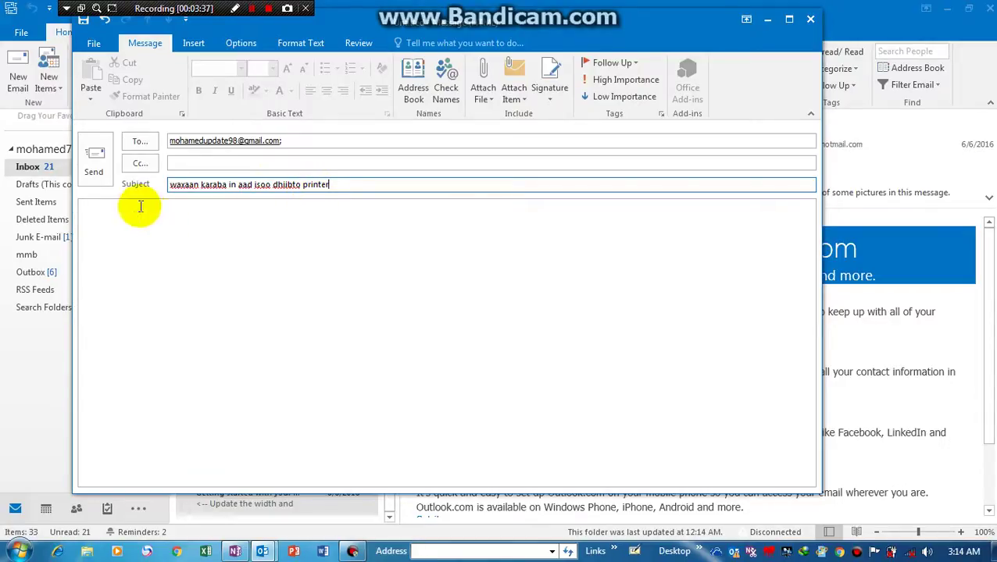
left_click(101, 212)
type("waxaan ka donaya")
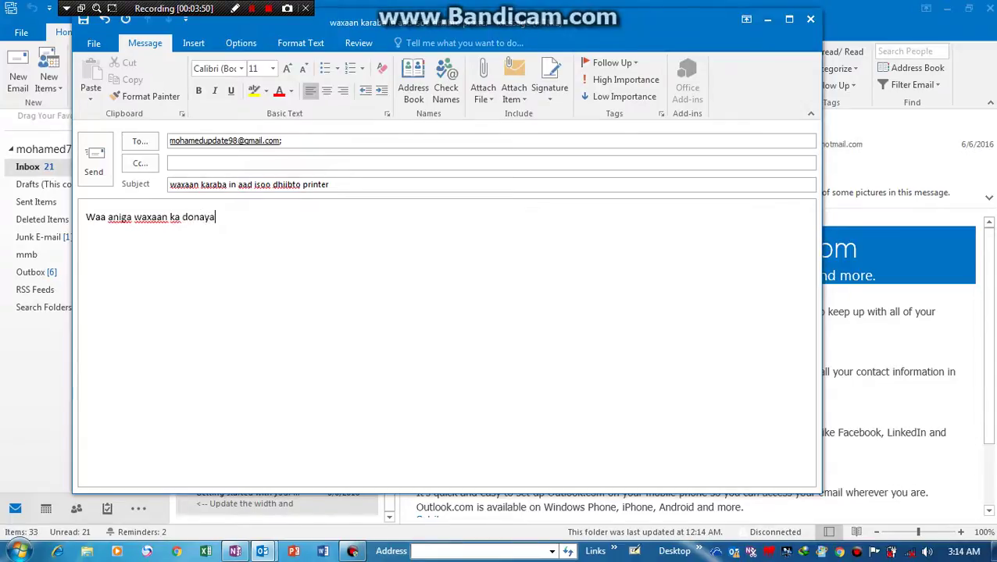
left_click(94, 157)
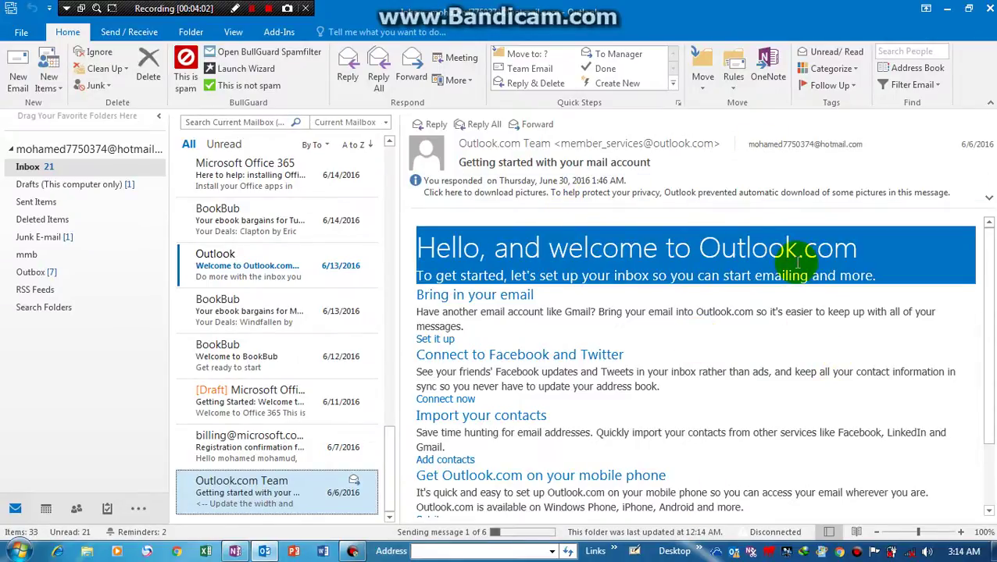
left_click(738, 72)
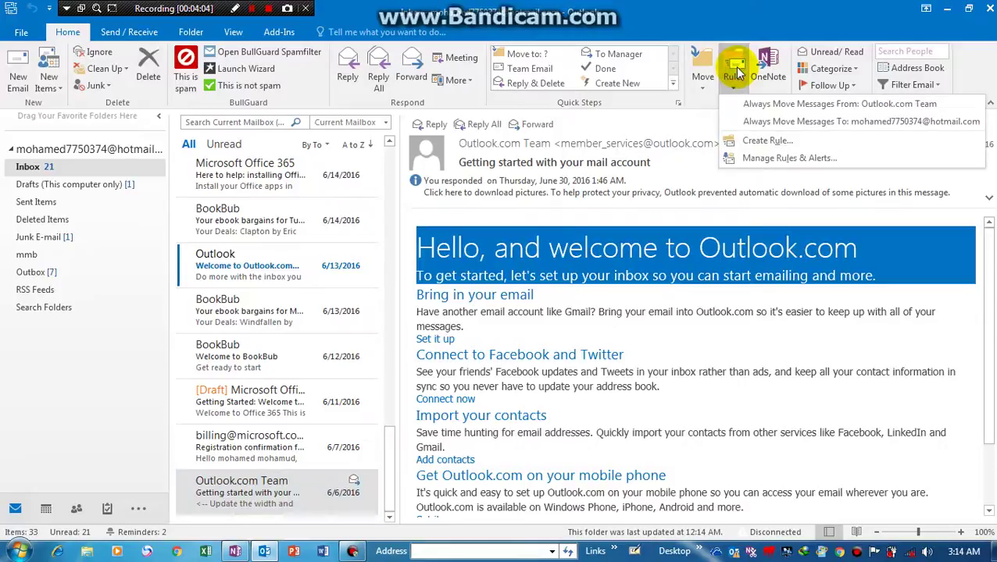
left_click(791, 141)
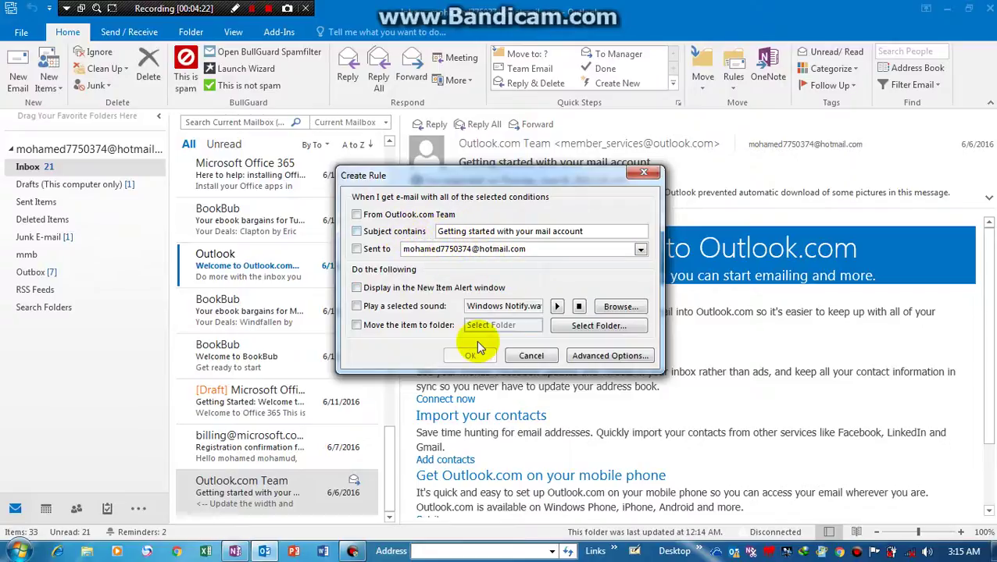
left_click(608, 307)
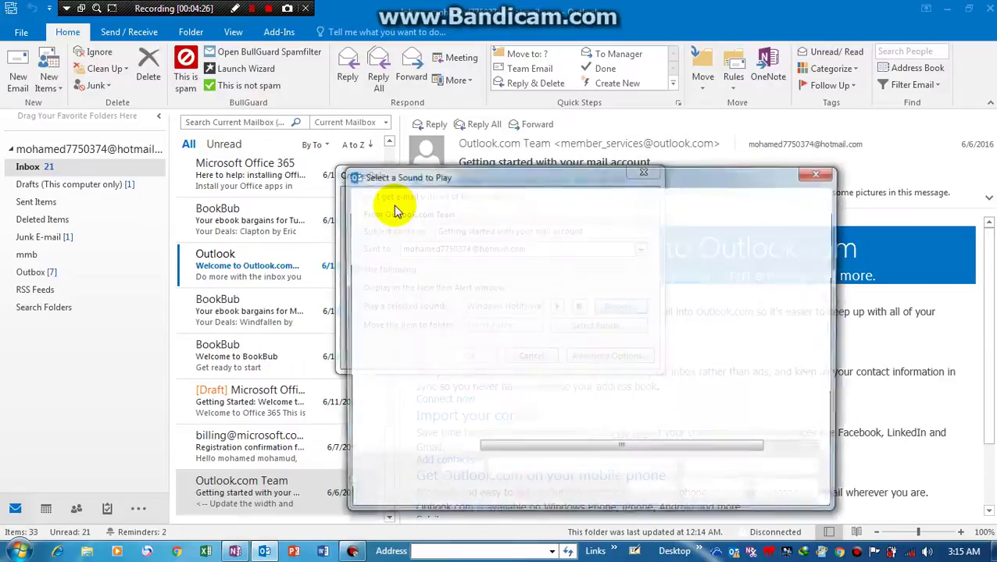
left_click(820, 172)
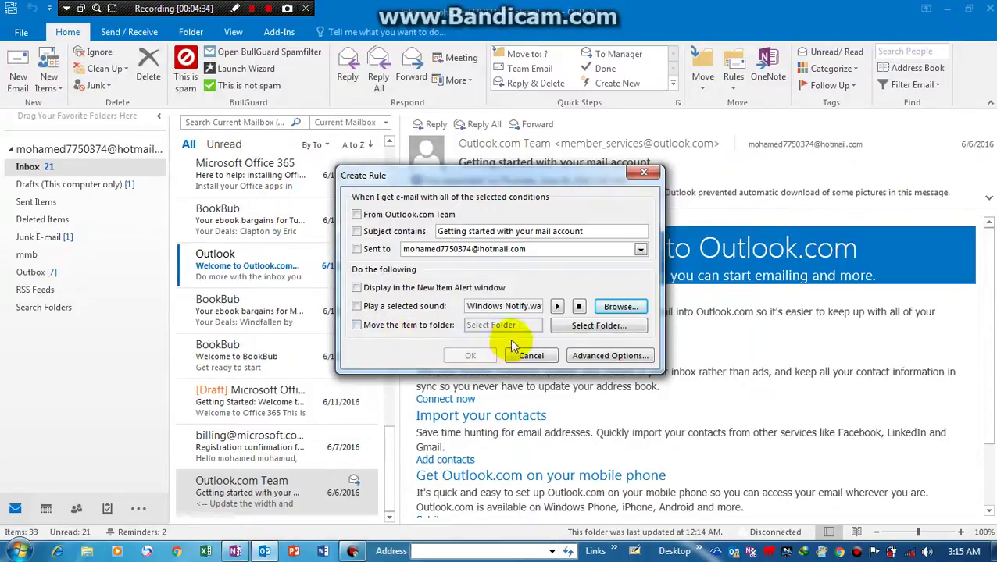
left_click(580, 324)
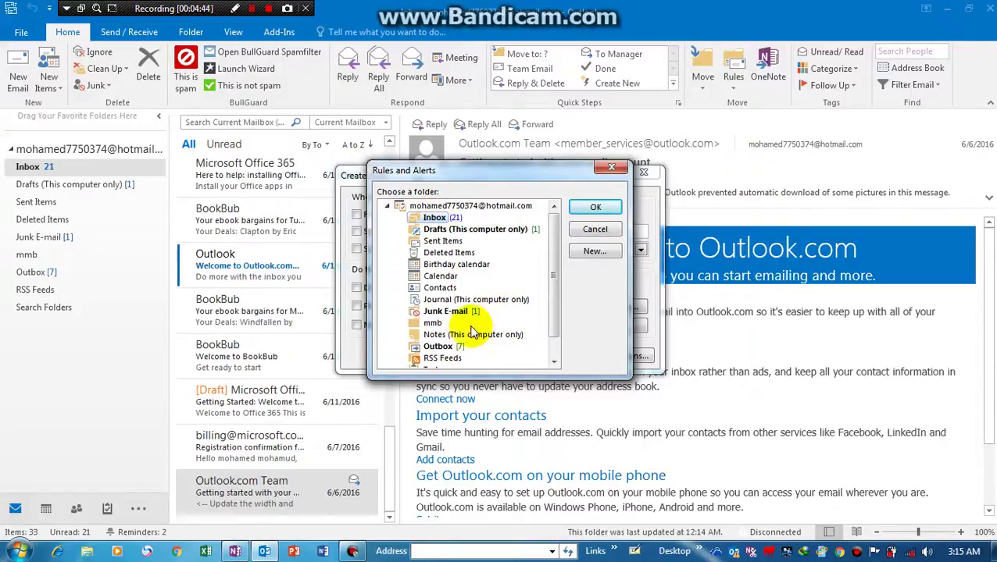
left_click(588, 207)
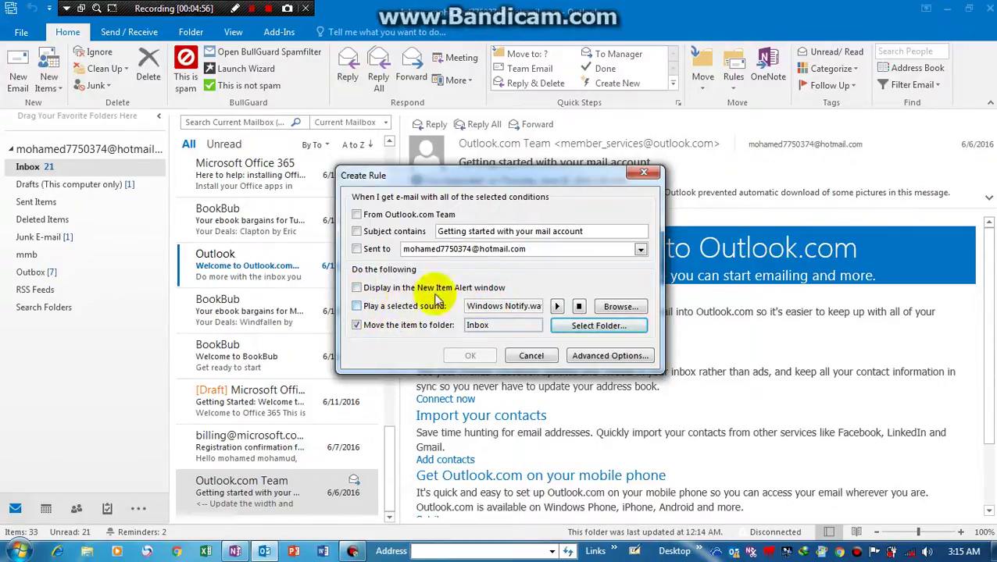
left_click(559, 306)
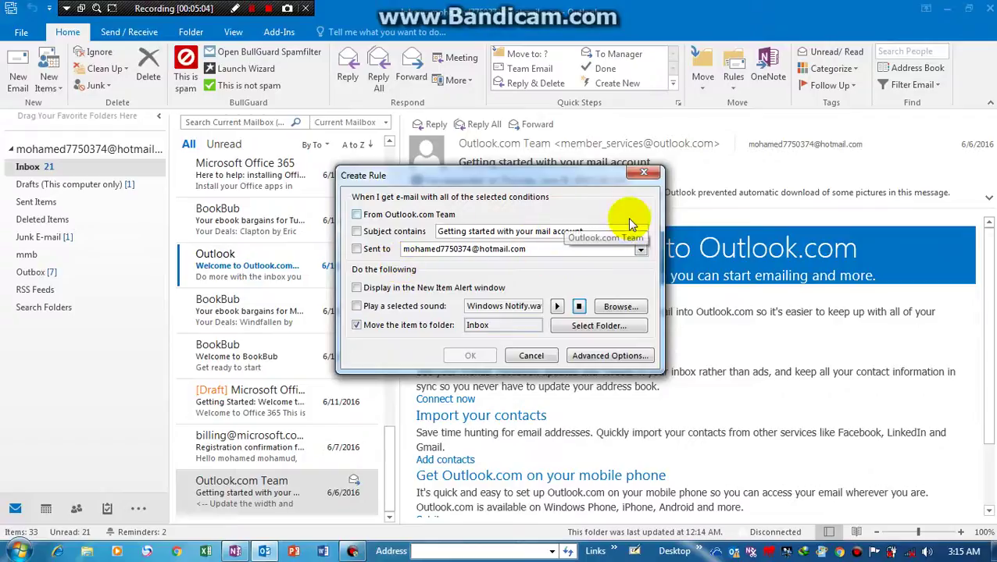
left_click(644, 172)
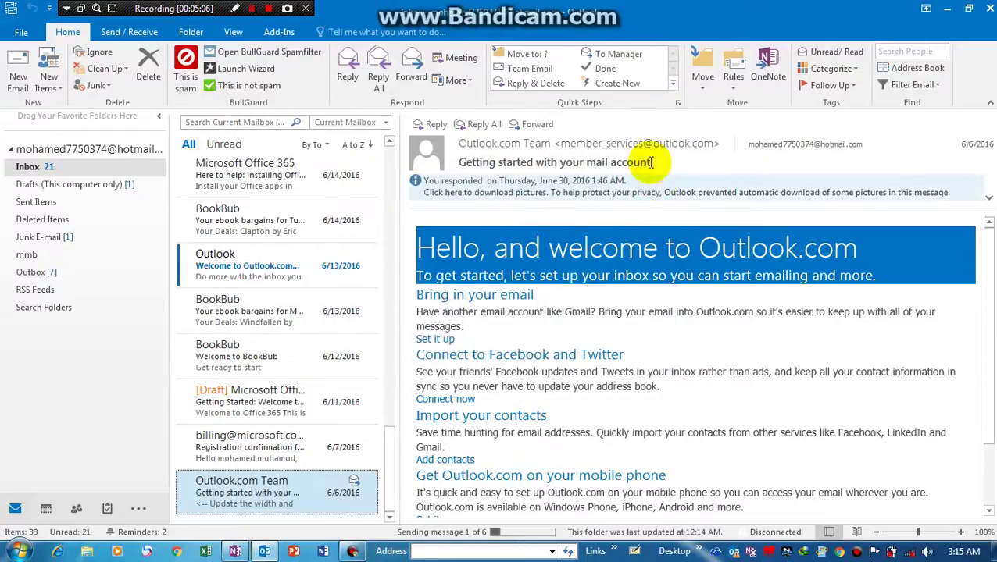
- Apply Yellow Category, then Red Category, to the welcome message, keeping the default category names
left_click(698, 72)
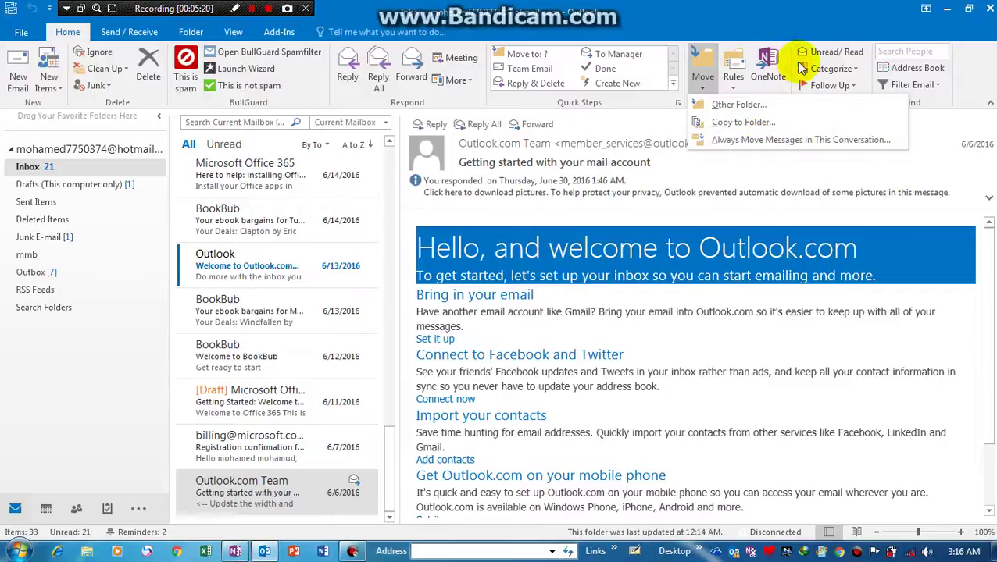
left_click(855, 72)
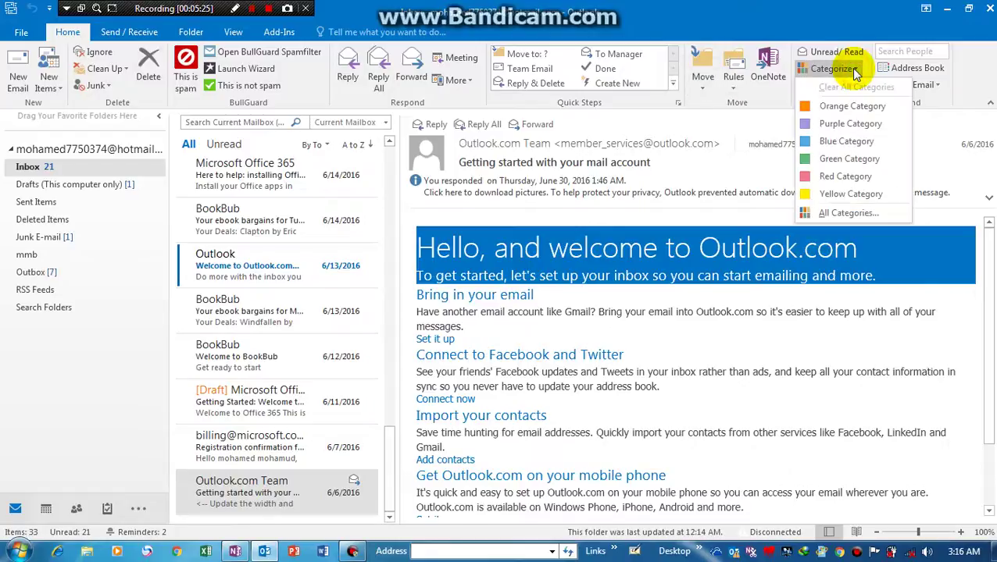
left_click(847, 194)
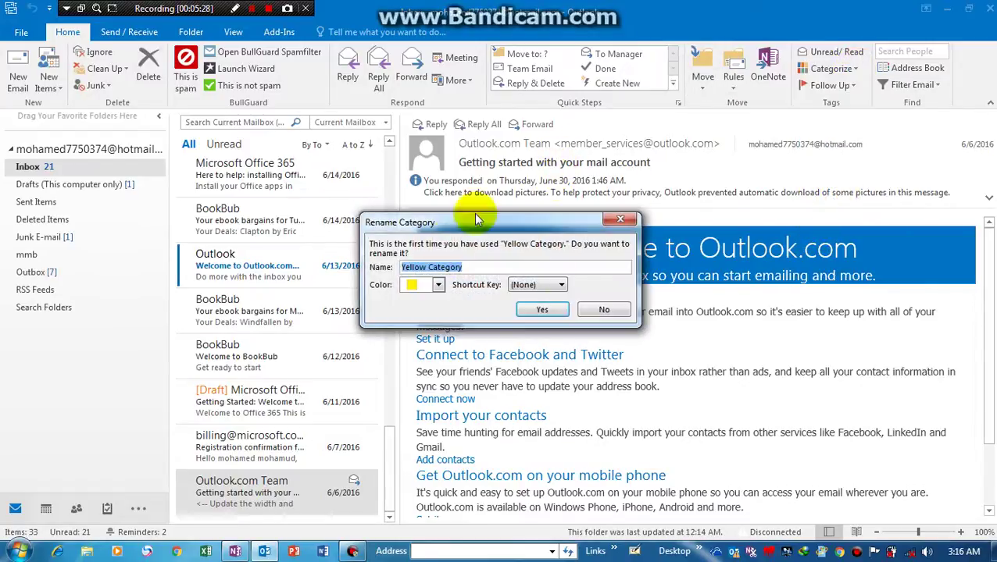
left_click(539, 309)
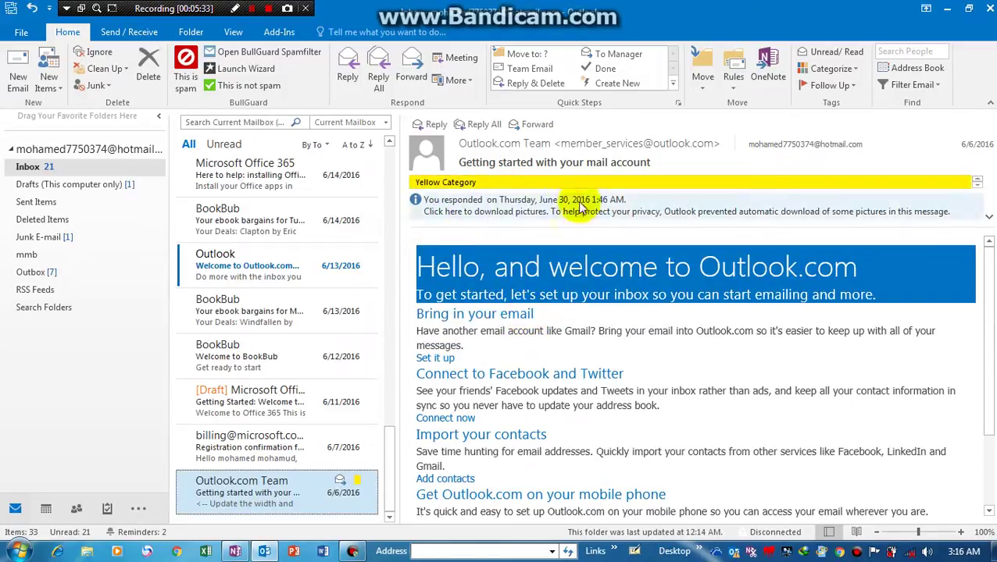
left_click(852, 70)
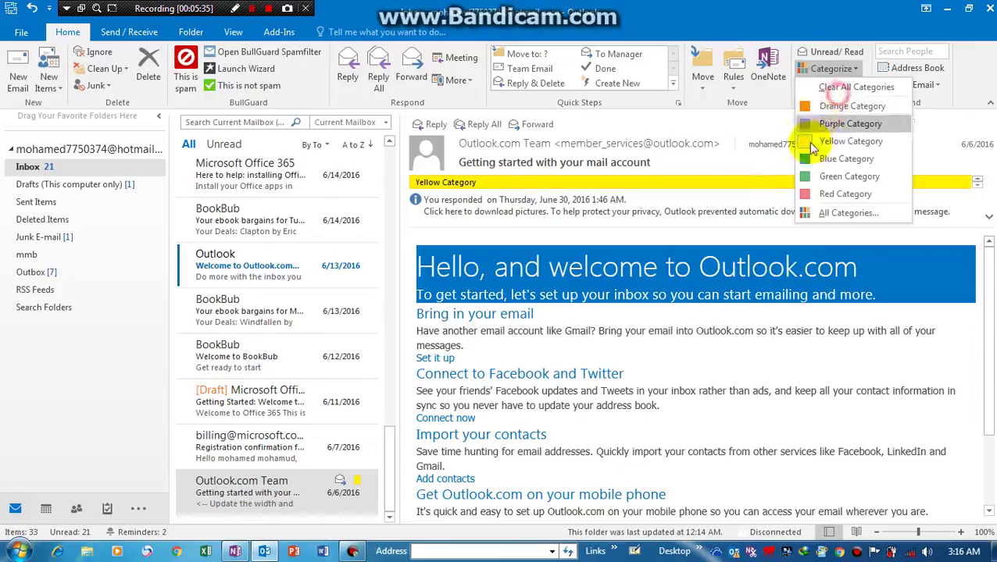
left_click(807, 202)
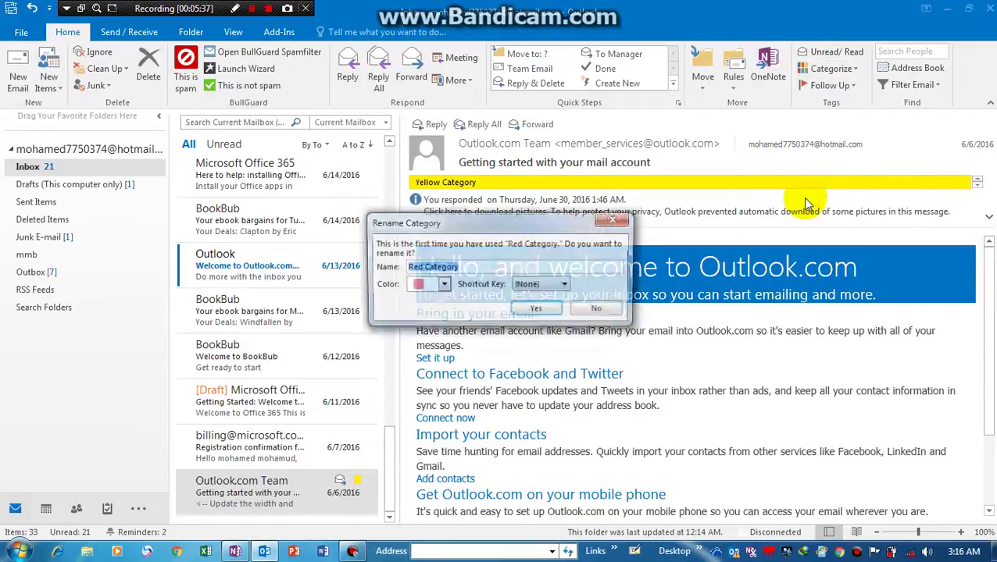
left_click(539, 309)
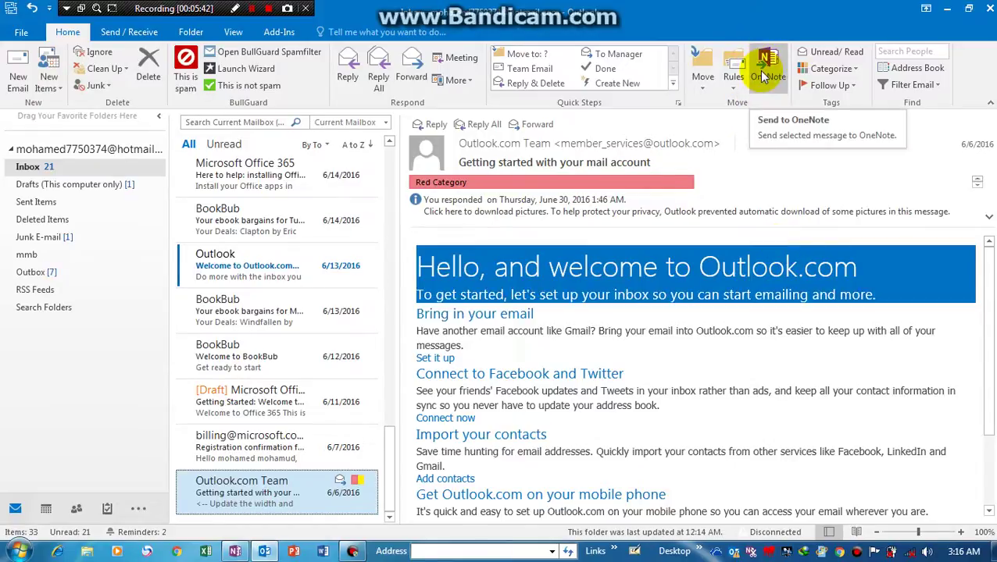
- Search the Address Book for 'somalistar' and open the Outlook.com Team contact
left_click(910, 67)
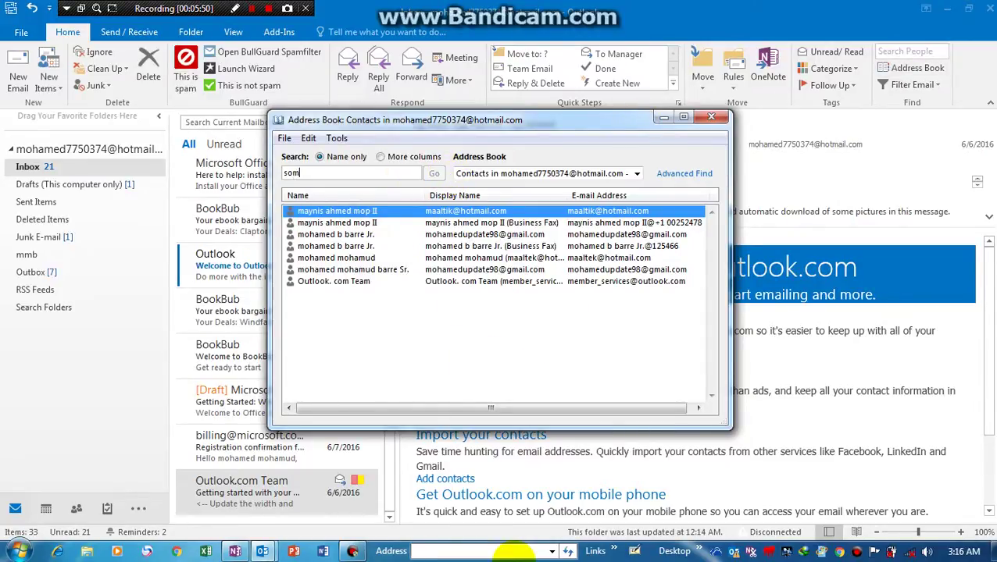
type("somalistar")
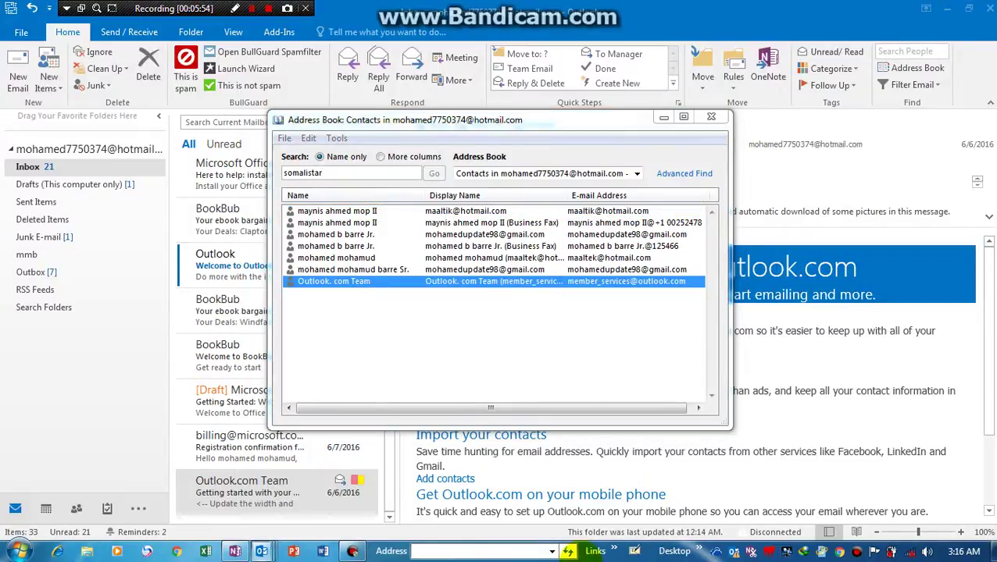
key("Return")
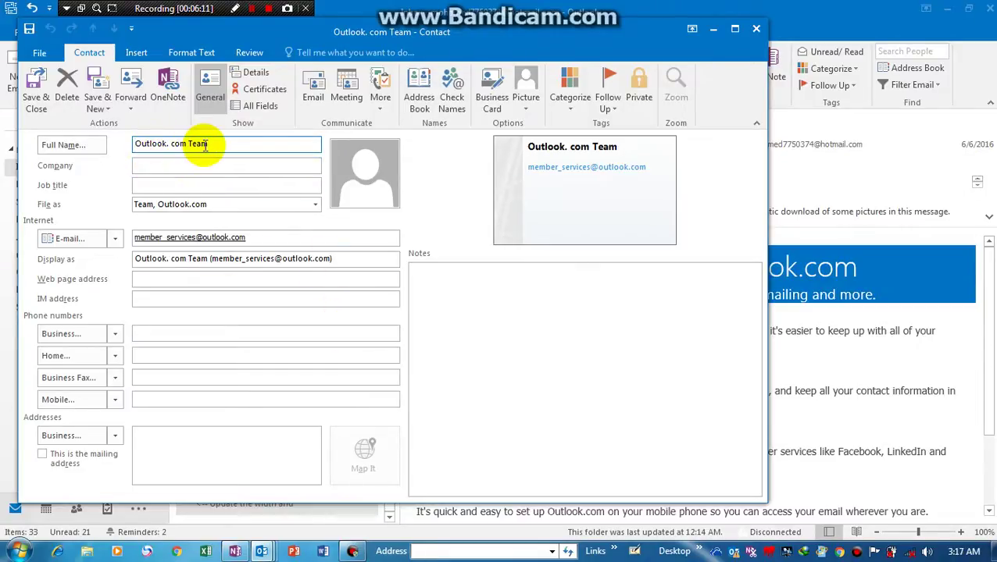
left_click(368, 172)
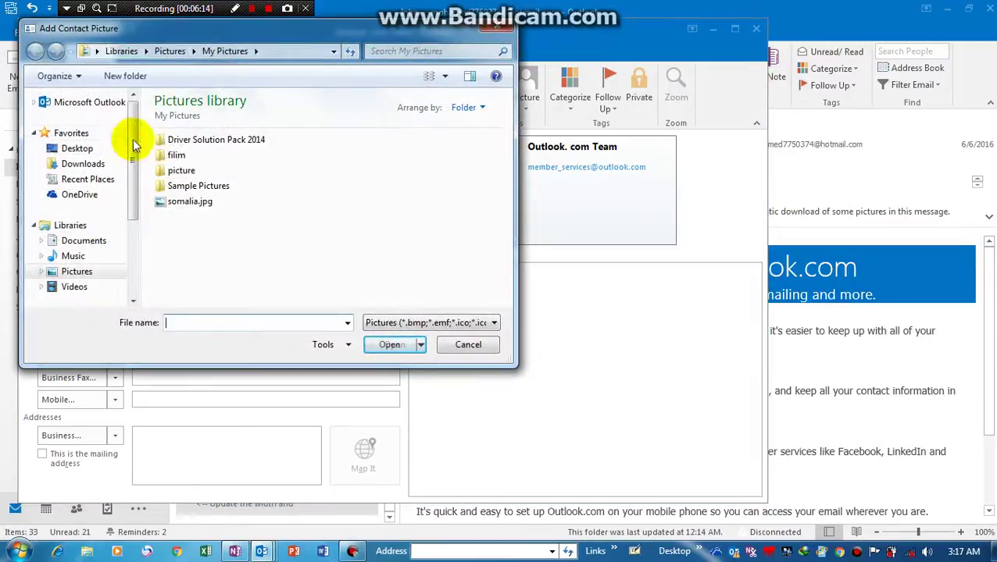
double_click(179, 170)
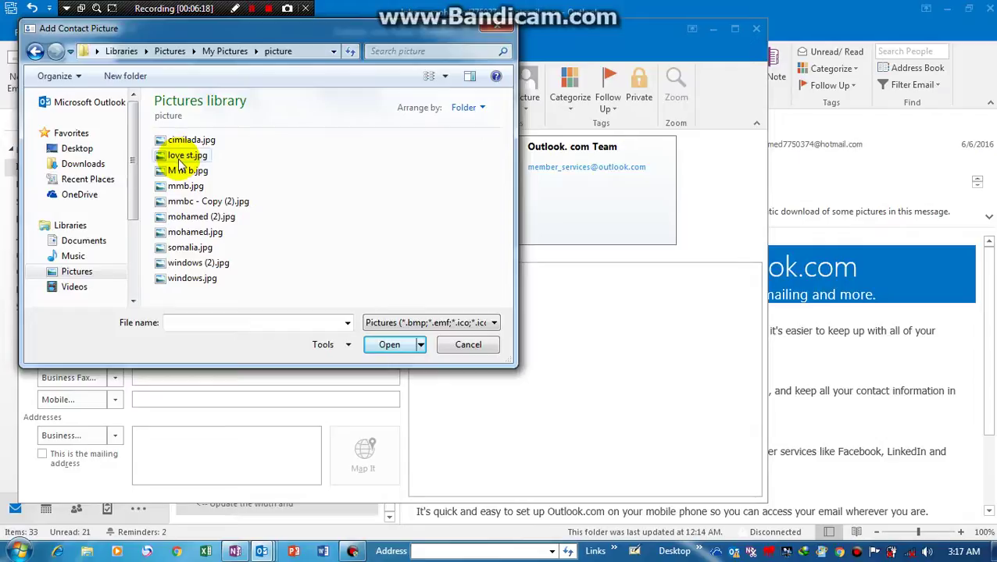
left_click(180, 156)
double_click(179, 159)
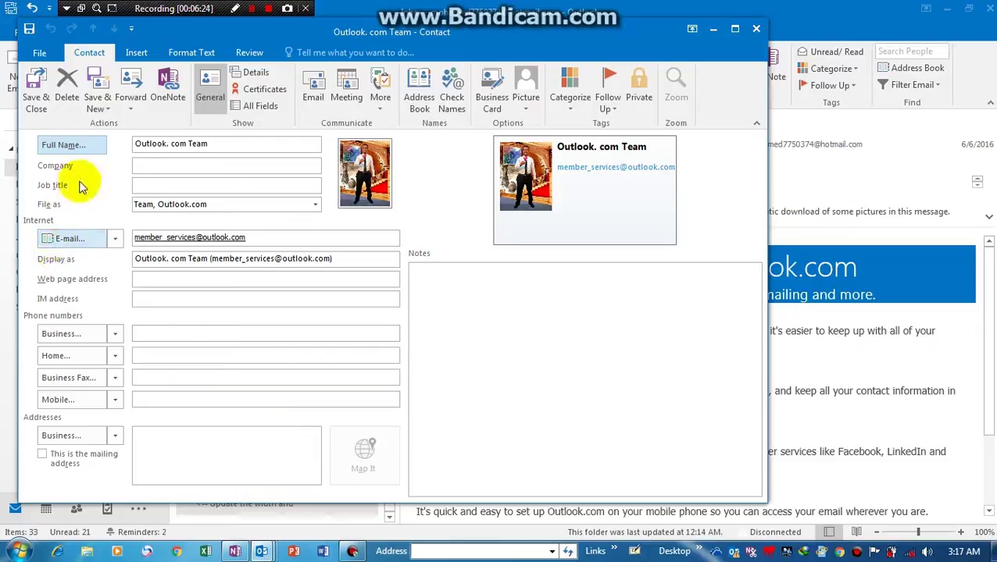
left_click(145, 166)
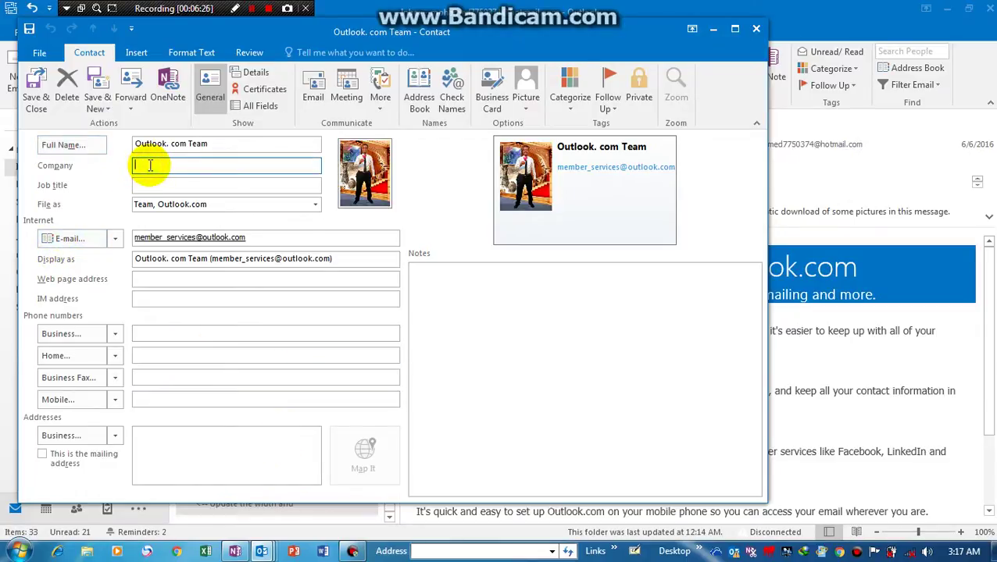
- Enter company somalifrout, job title admin, an over-blog.com web page and IM address 12street
type("somalifrout")
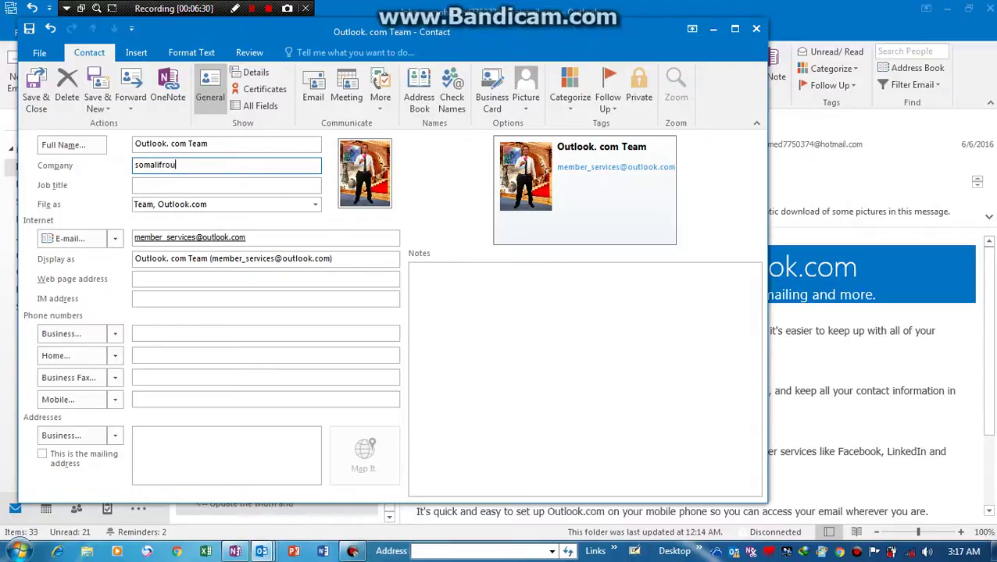
left_click(157, 188)
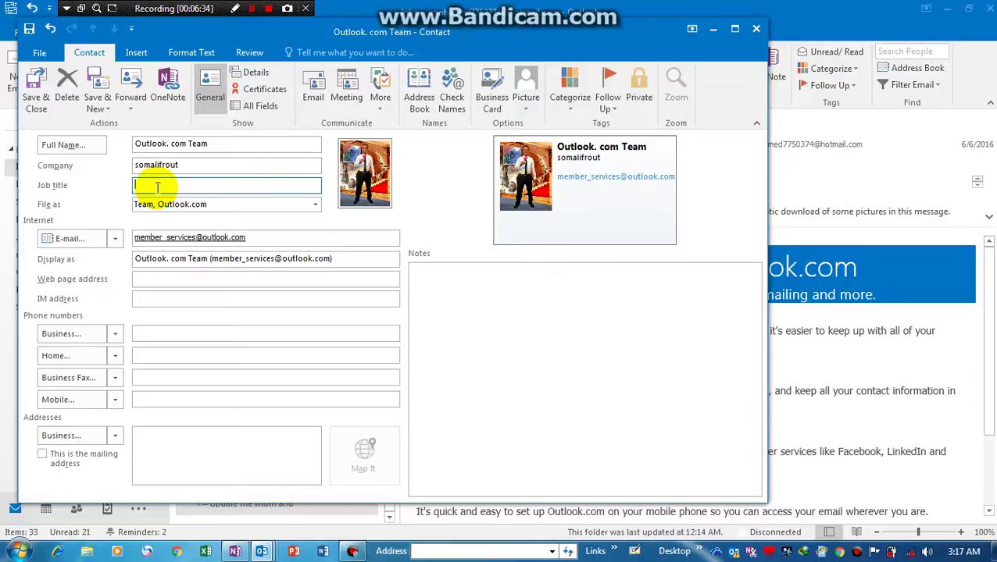
type("admin")
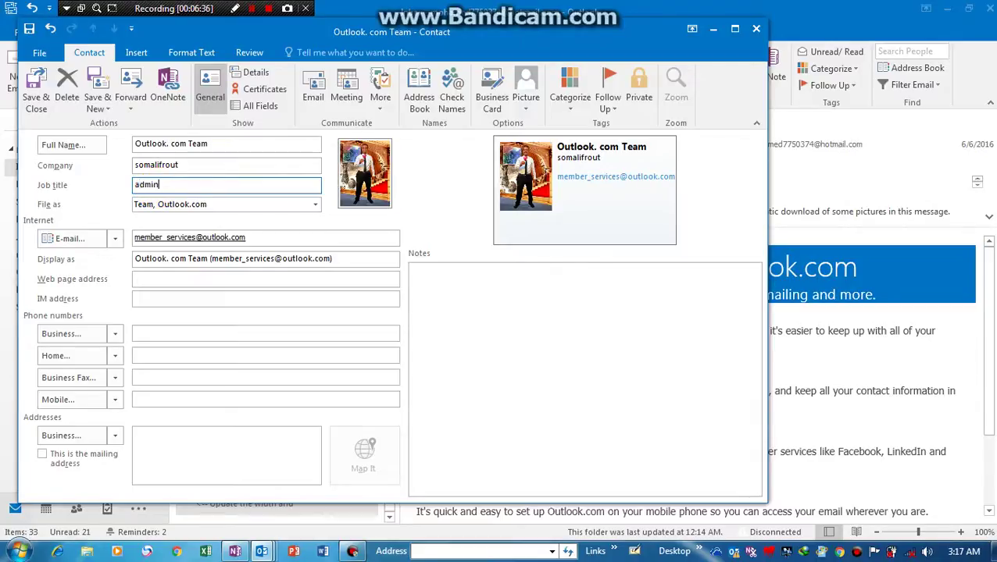
left_click(145, 281)
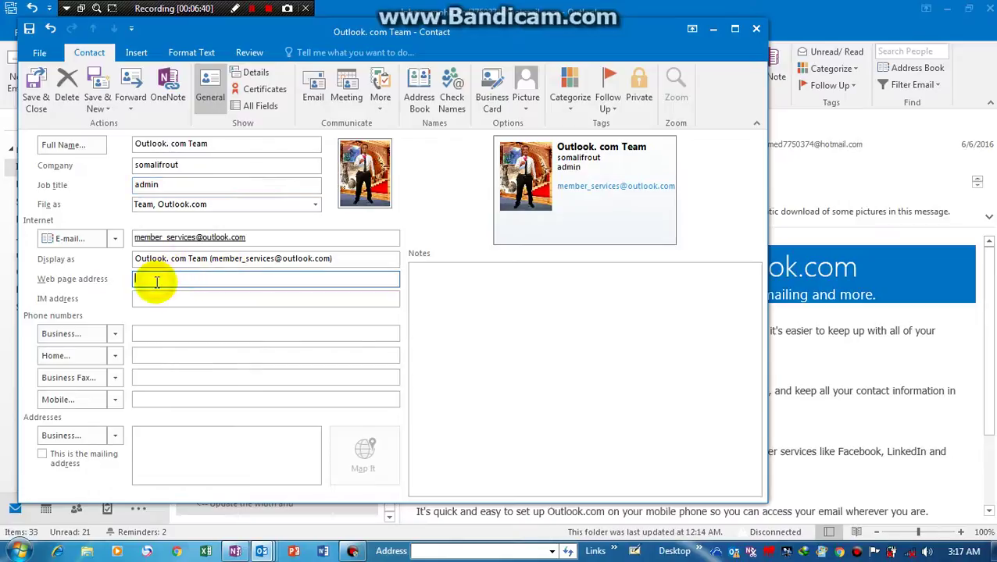
type("www.somaligroups")
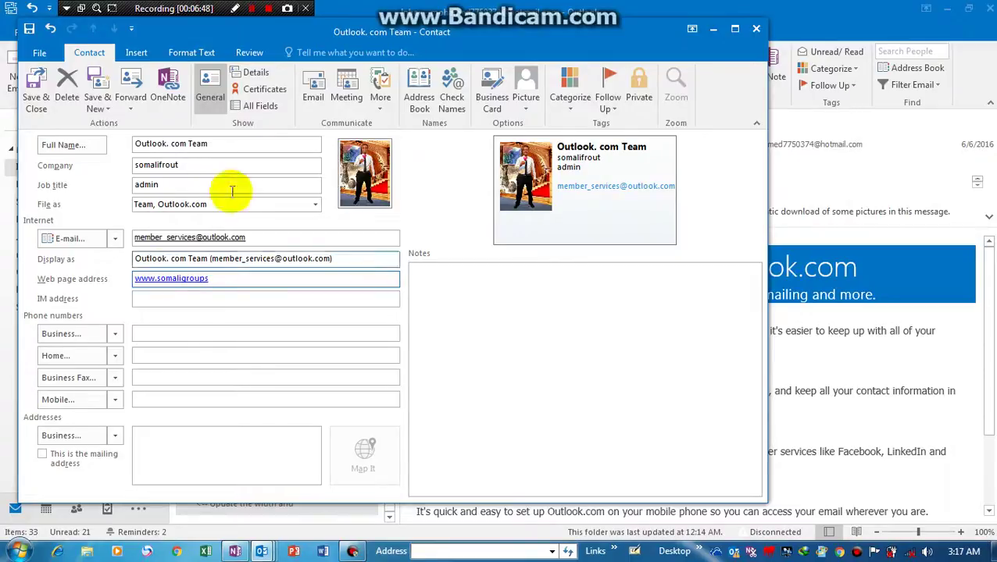
type(".over-")
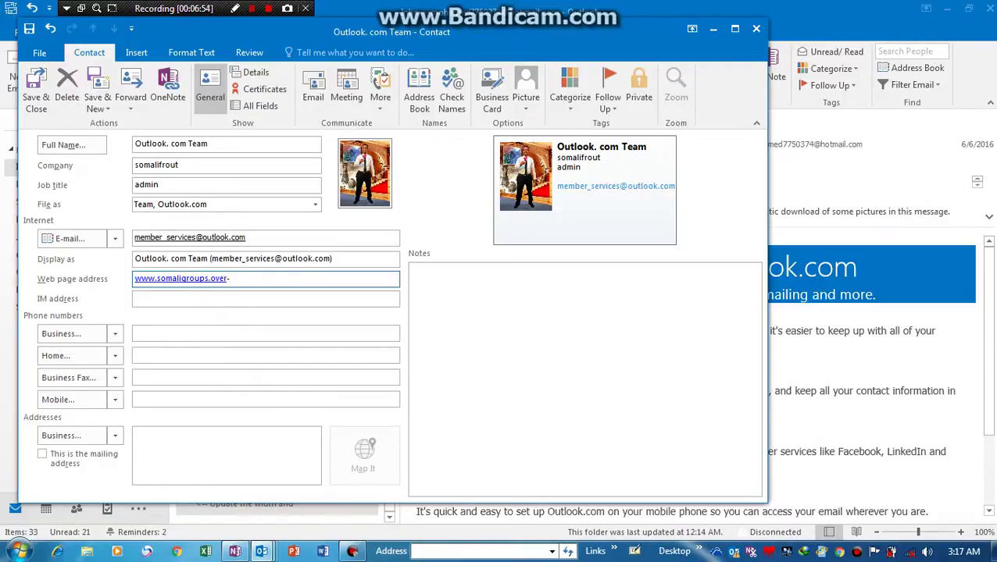
type("blog.com")
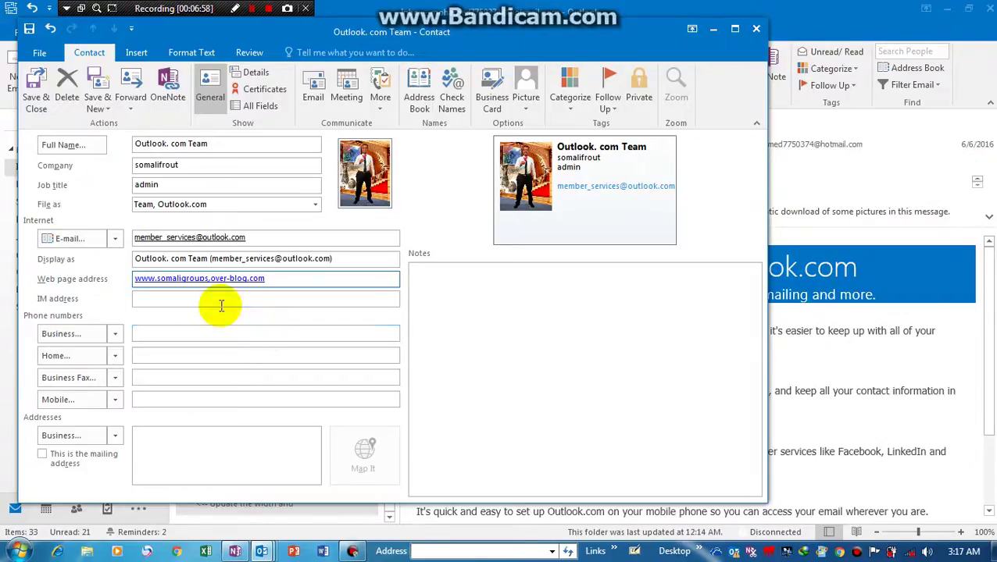
left_click(158, 300)
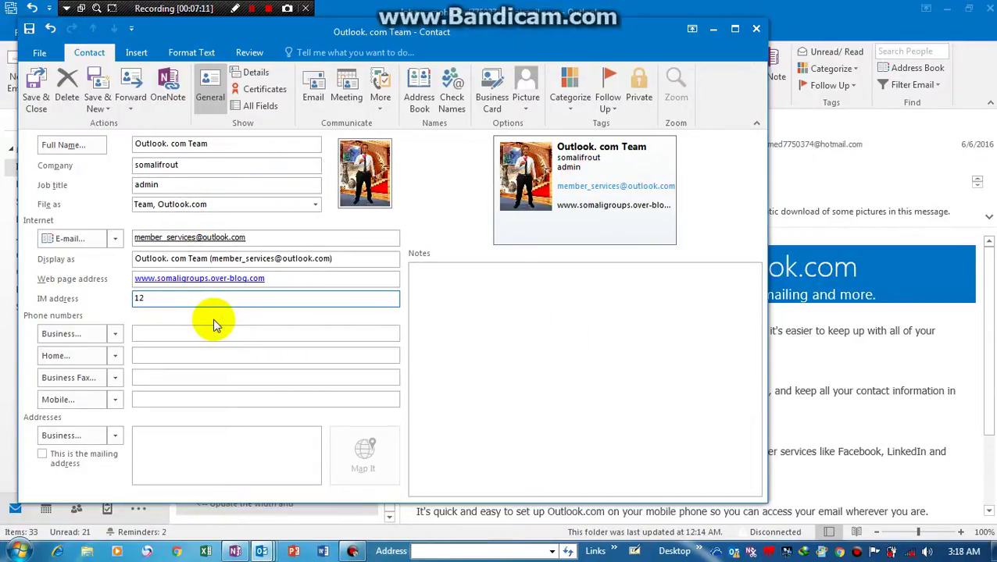
type("street")
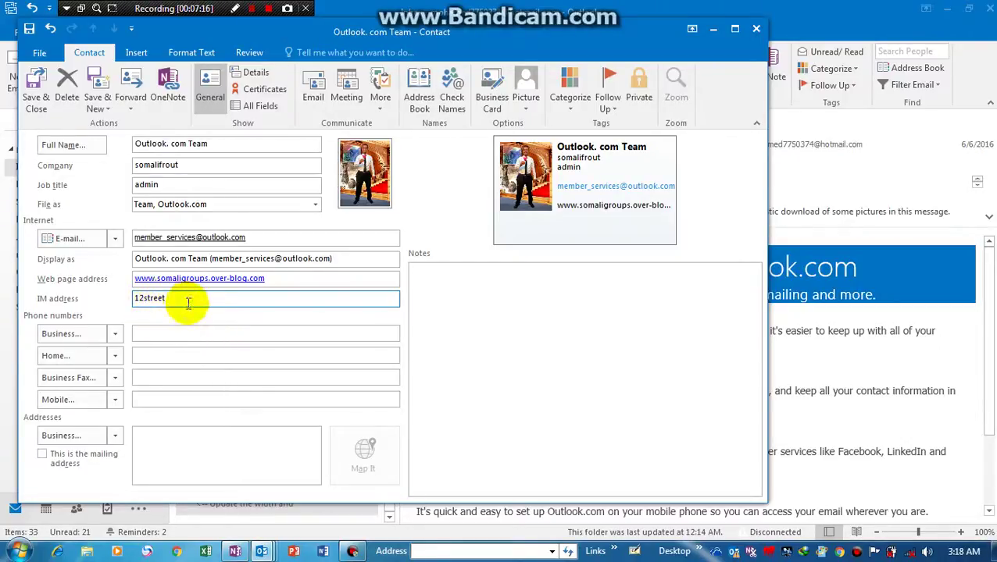
- Enter the contact's mobile number and begin typing the business address
left_click(149, 334)
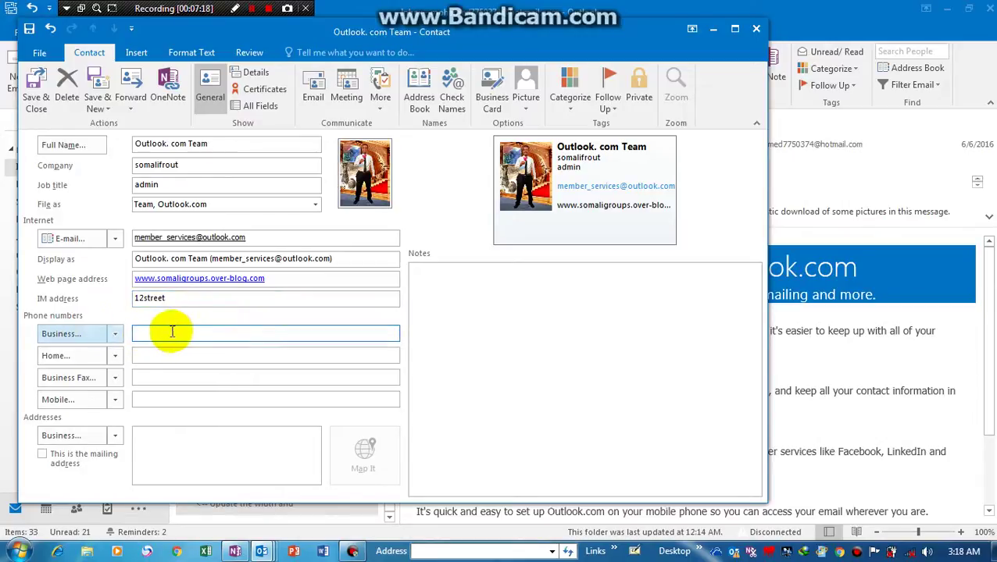
left_click(145, 354)
left_click(143, 376)
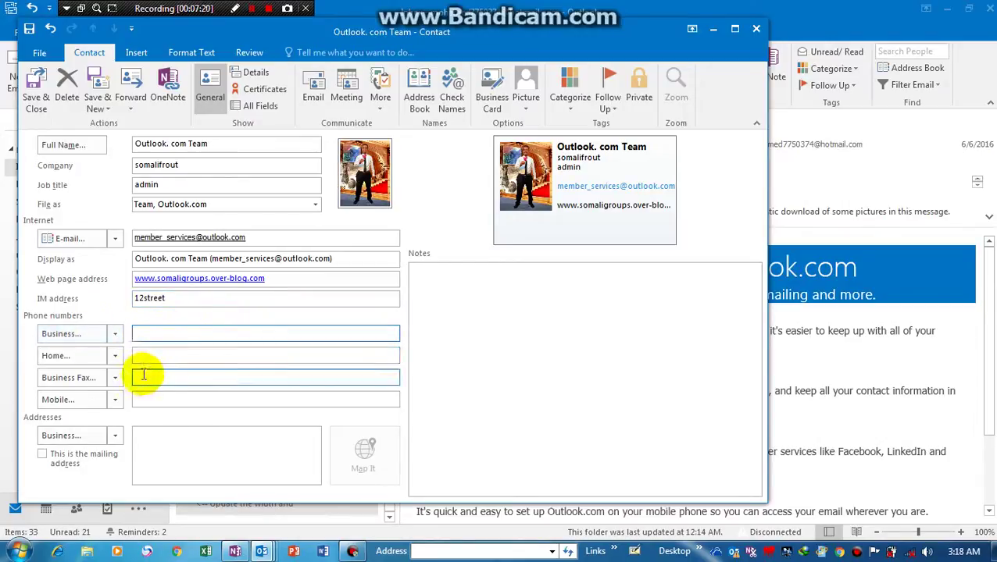
left_click(142, 395)
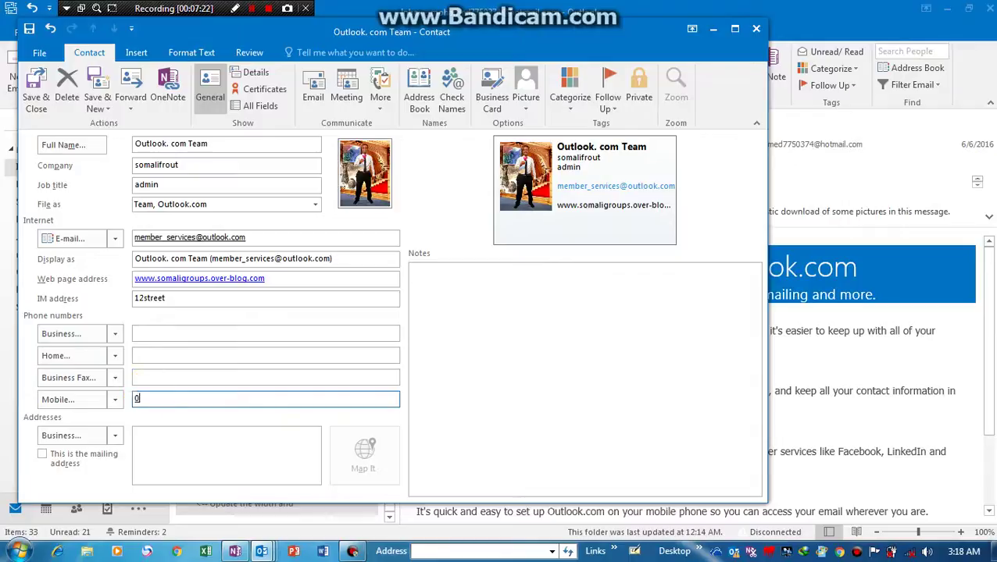
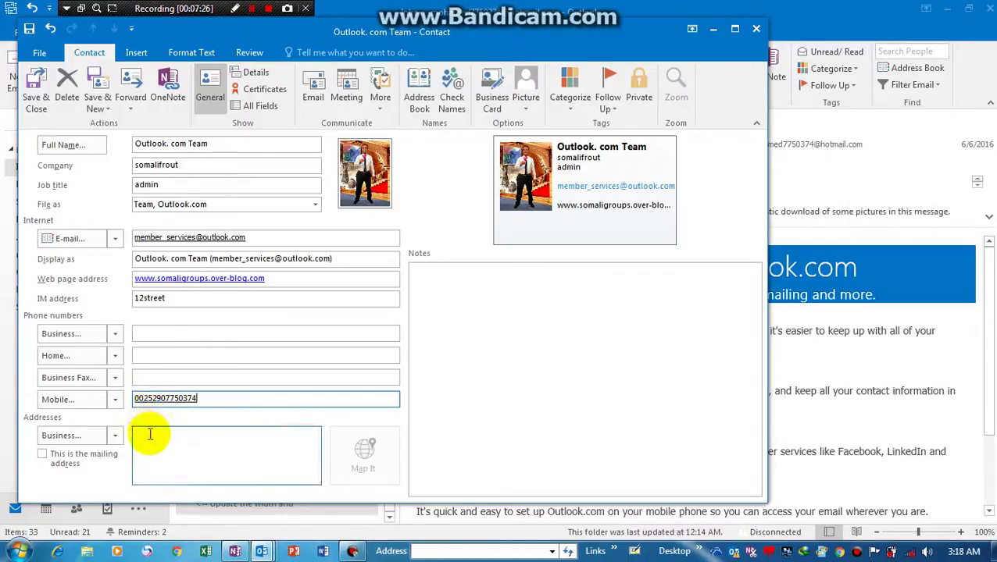
left_click(150, 434)
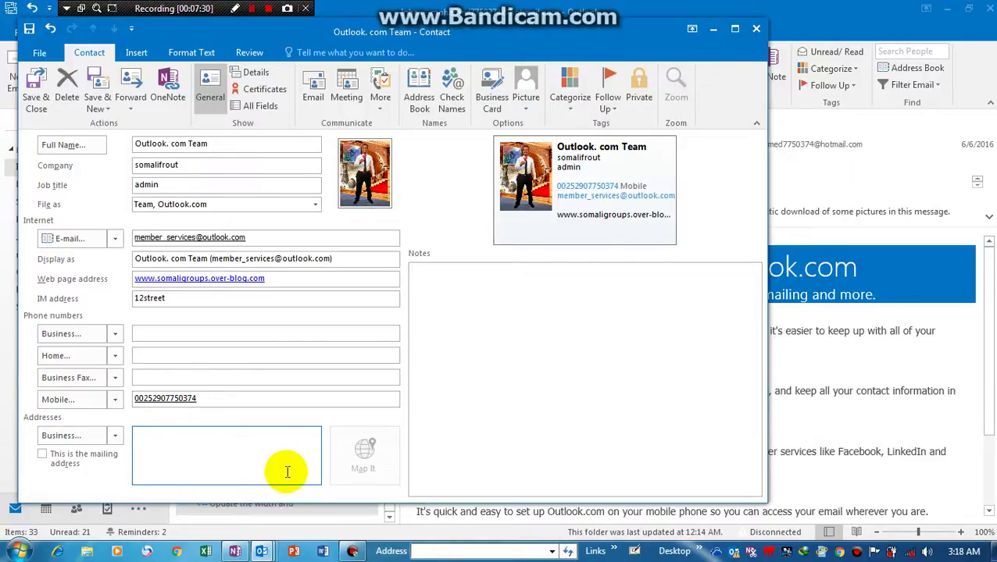
type("1")
type(" lik")
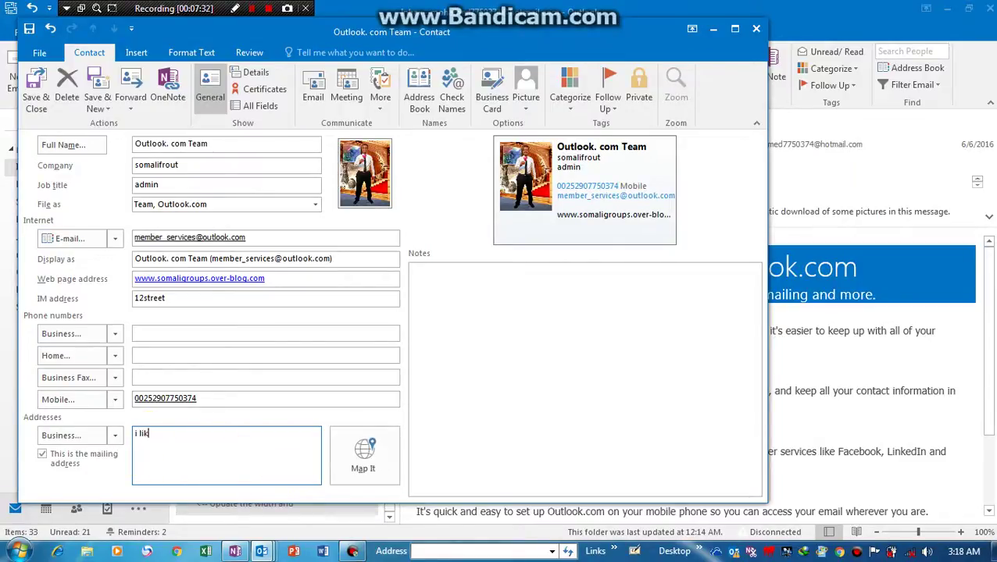
type("e that")
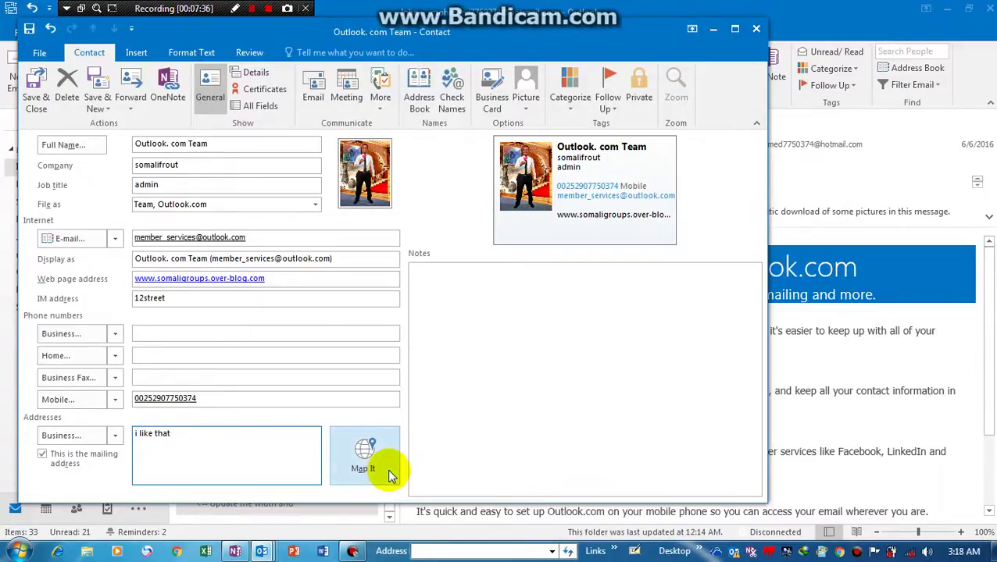
- Save the contact with street '12stree' in Check Address, then close the Address Book
left_click(35, 89)
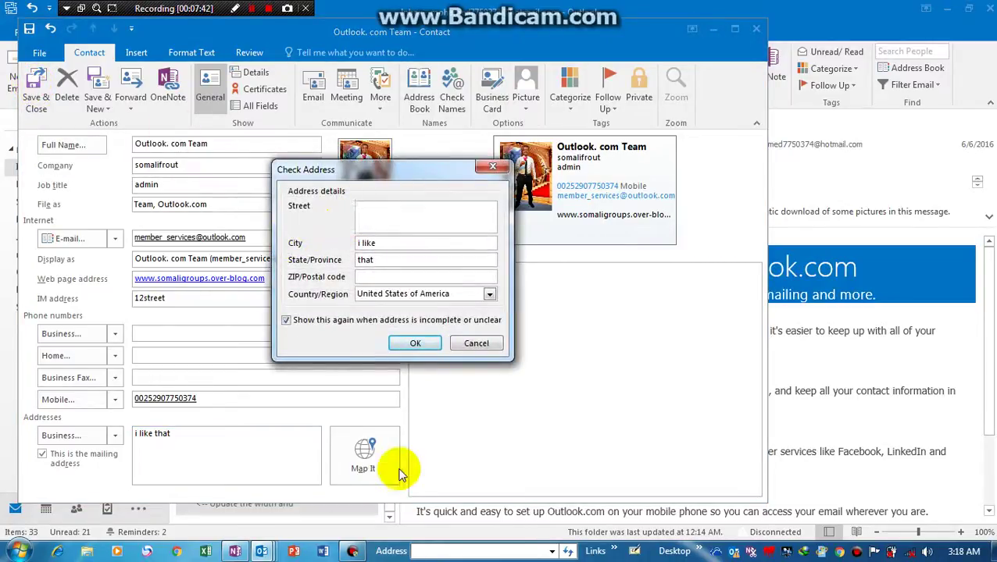
type("12str")
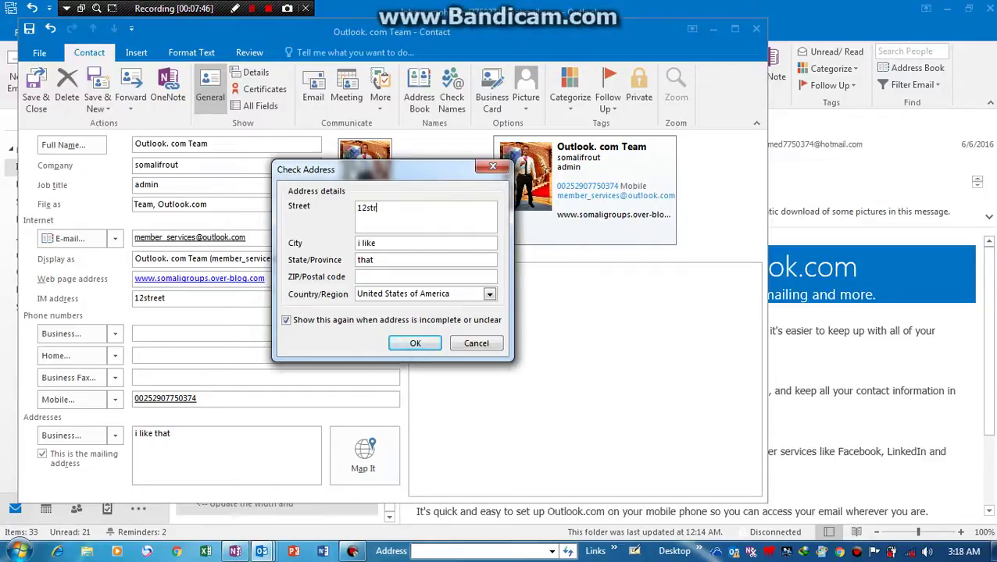
type("eet")
left_click(417, 347)
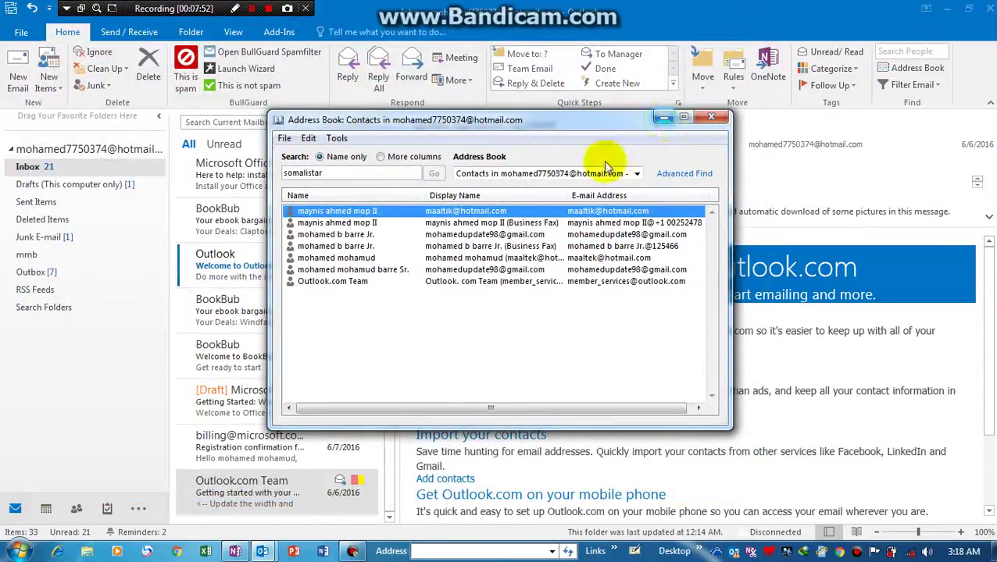
left_click(664, 120)
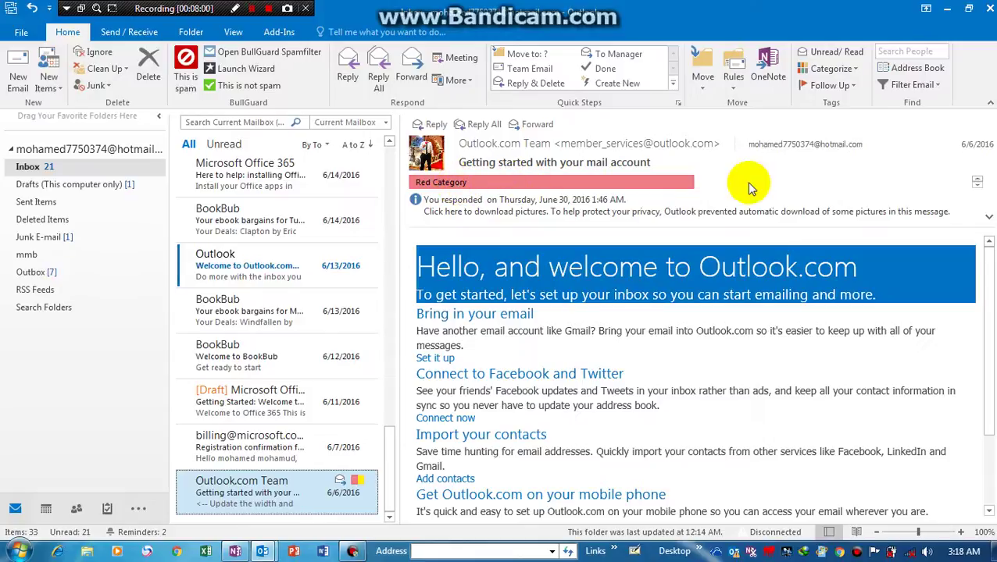
- Apply Flag Message to the Outlook.com Team message, then scroll through the message list
left_click(833, 85)
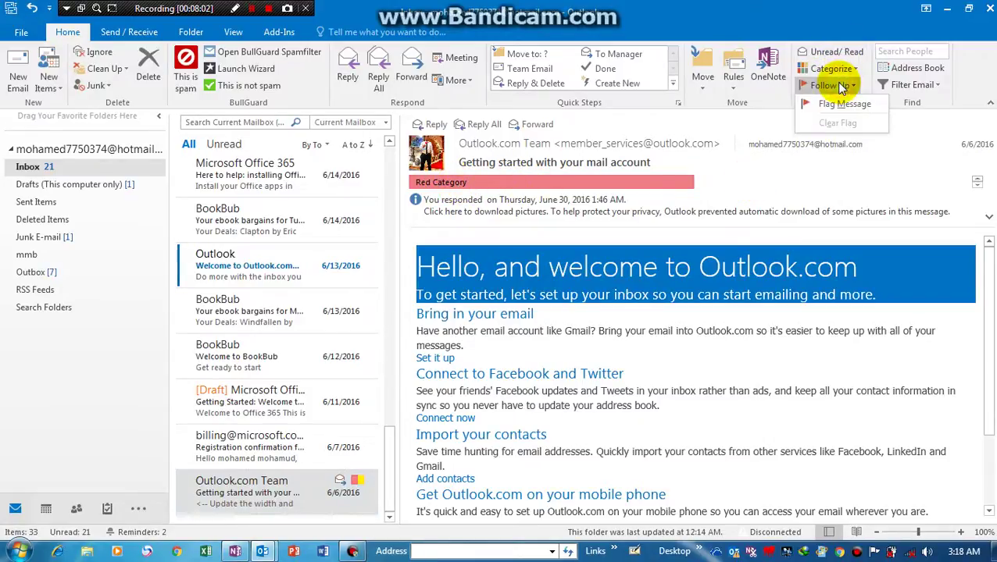
left_click(828, 109)
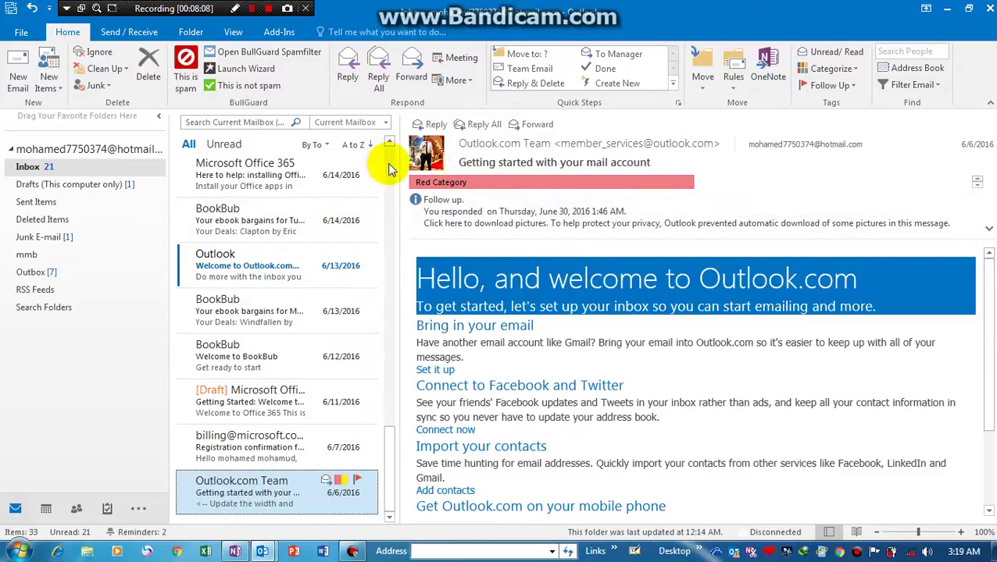
scroll(388, 166, "up", 10)
left_click_drag(389, 162, 388, 504)
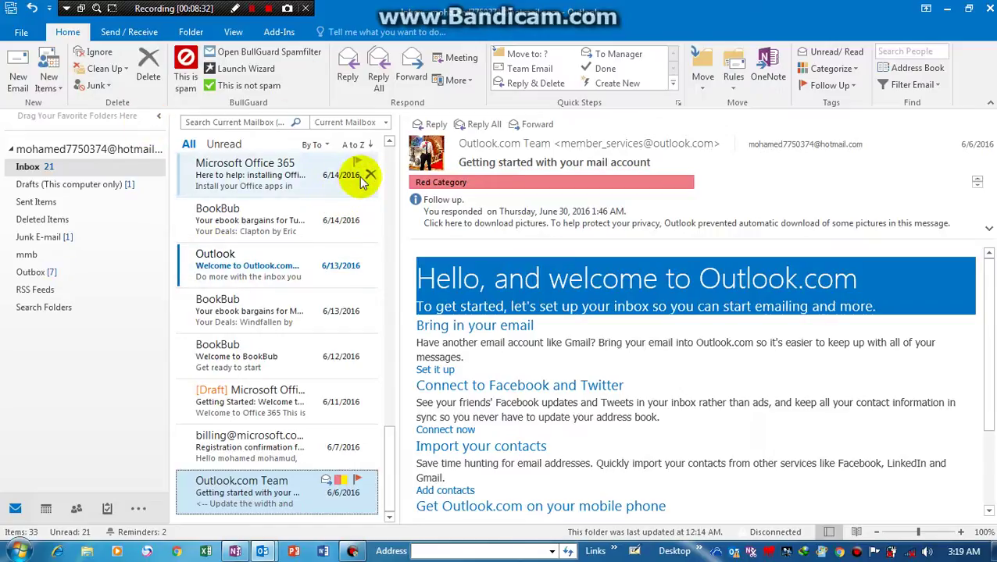
left_click(386, 167)
left_click_drag(385, 166, 387, 266)
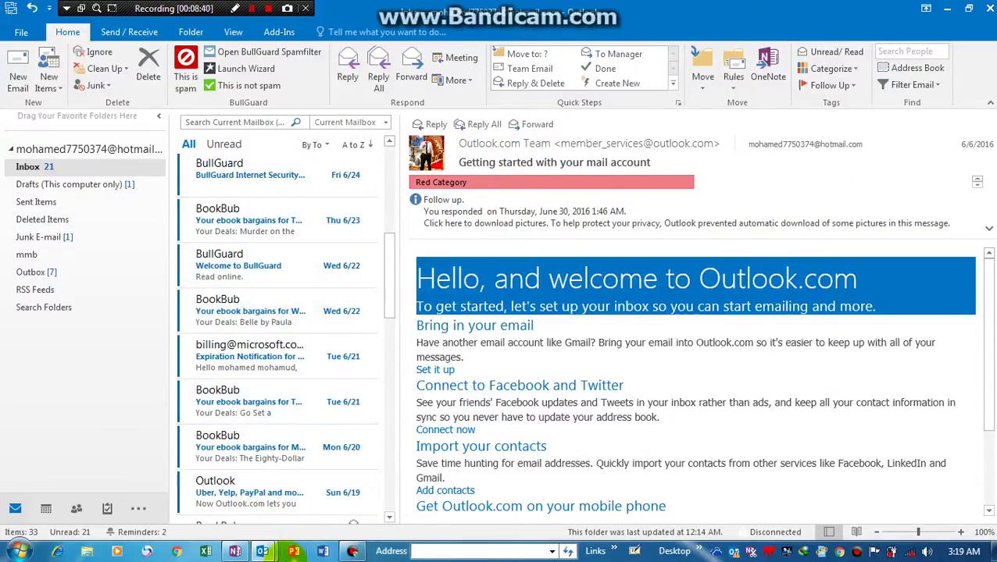
- Bring the OneNote notebook window forward from its taskbar thumbnail
mouse_move(235, 551)
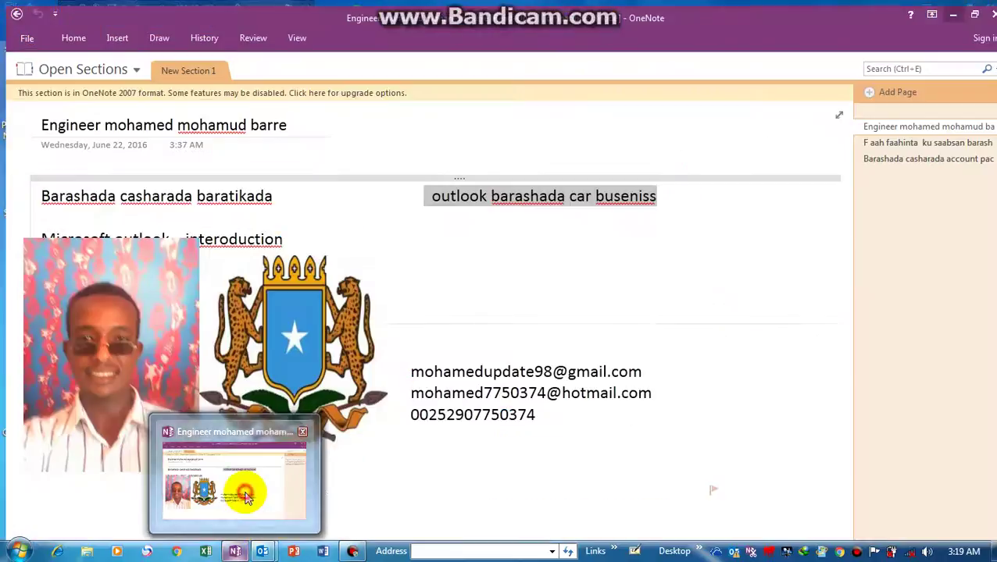
left_click(245, 499)
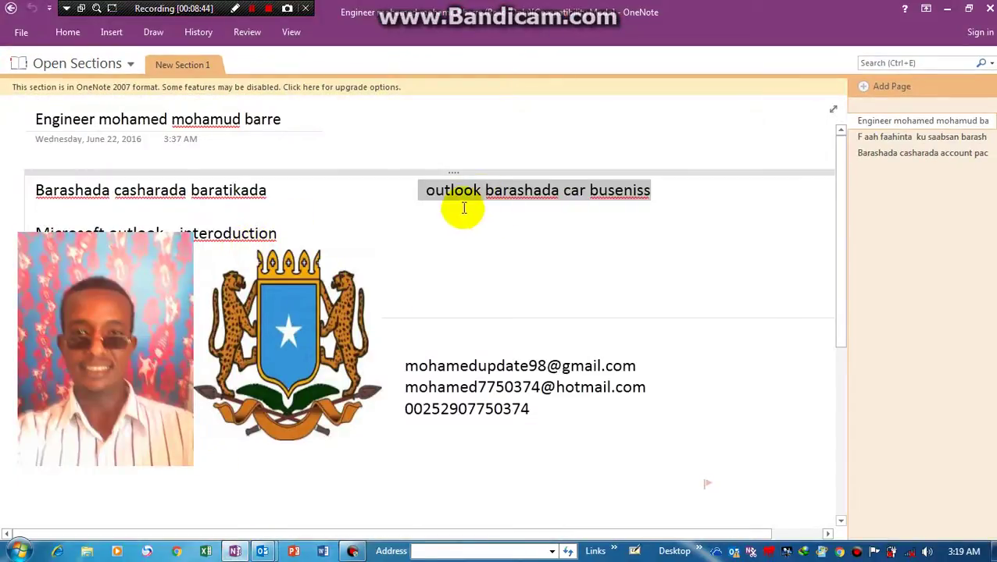